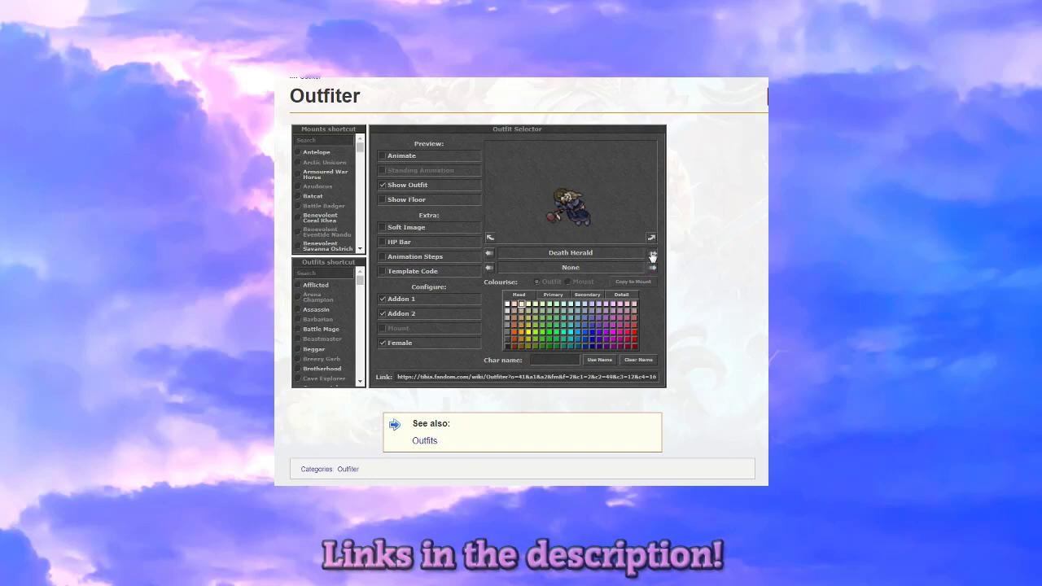
Step: Browse the female outfits alphabetically from Death Herald to Druid to preview possible sprites
{"action": "left_click", "coordinate": [652, 254]}
{"action": "left_click", "coordinate": [652, 254]}
{"action": "left_click", "coordinate": [652, 254]}
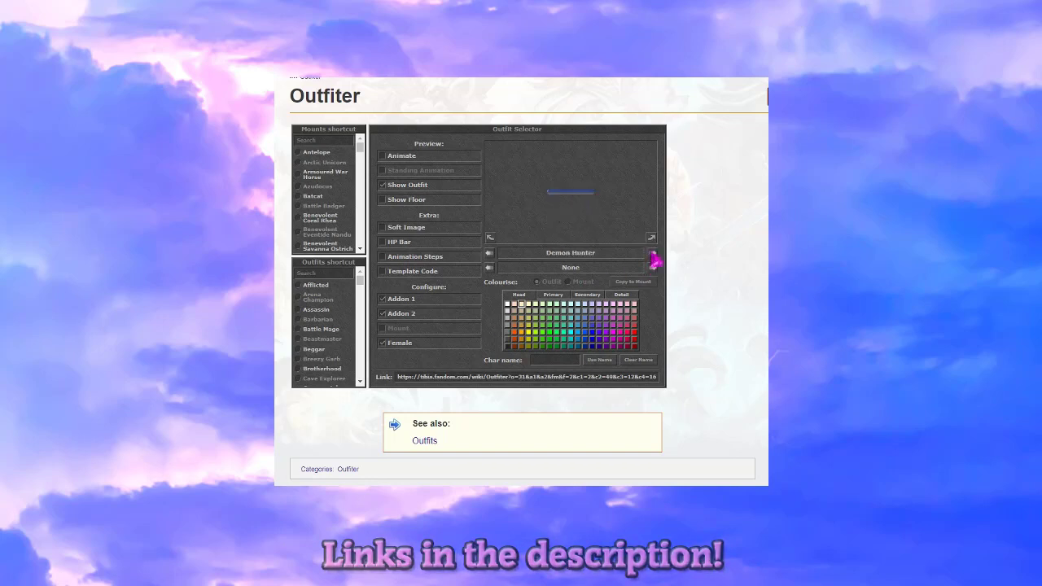
{"action": "left_click", "coordinate": [652, 254]}
{"action": "left_click", "coordinate": [652, 254]}
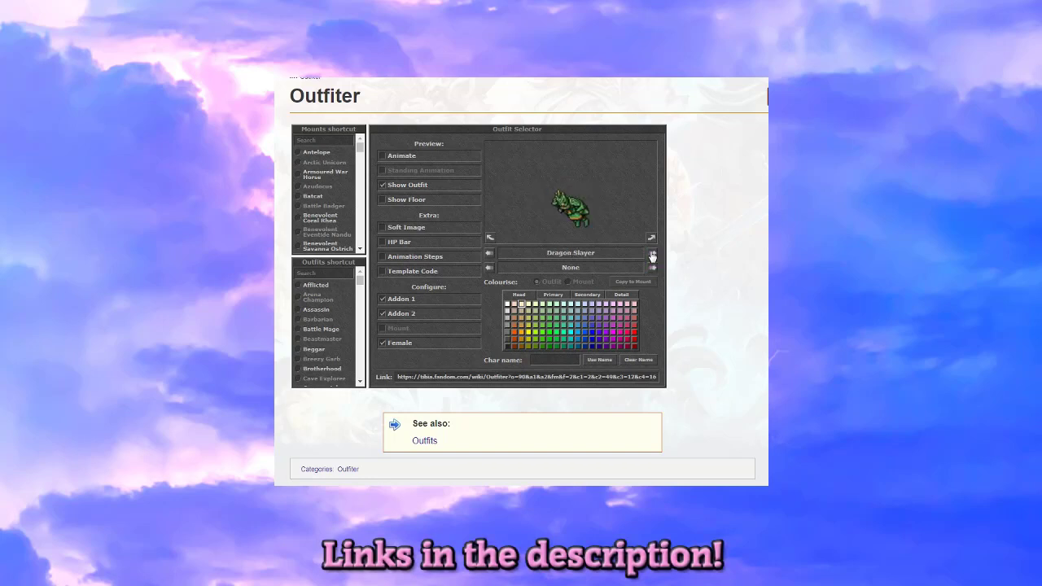
{"action": "left_click", "coordinate": [652, 254]}
{"action": "left_click", "coordinate": [652, 254]}
{"action": "left_click", "coordinate": [652, 254]}
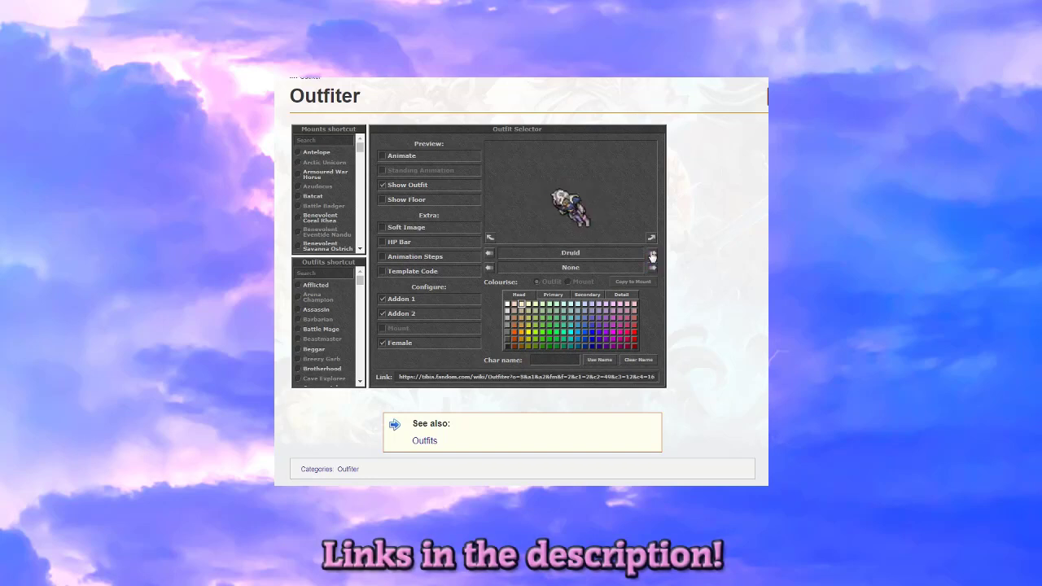
{"action": "left_click", "coordinate": [652, 254]}
{"action": "left_click", "coordinate": [490, 253]}
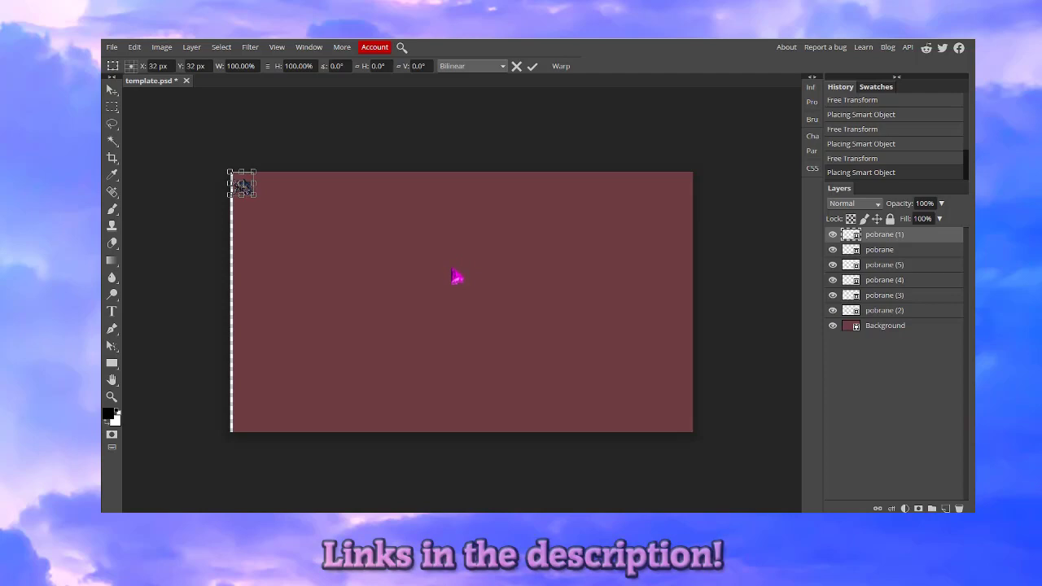
Step: In Photopea, delete the Background layer and crop the canvas to a small area around the stacked outfit sprites
{"action": "left_click", "coordinate": [884, 324]}
{"action": "key", "text": "Delete"}
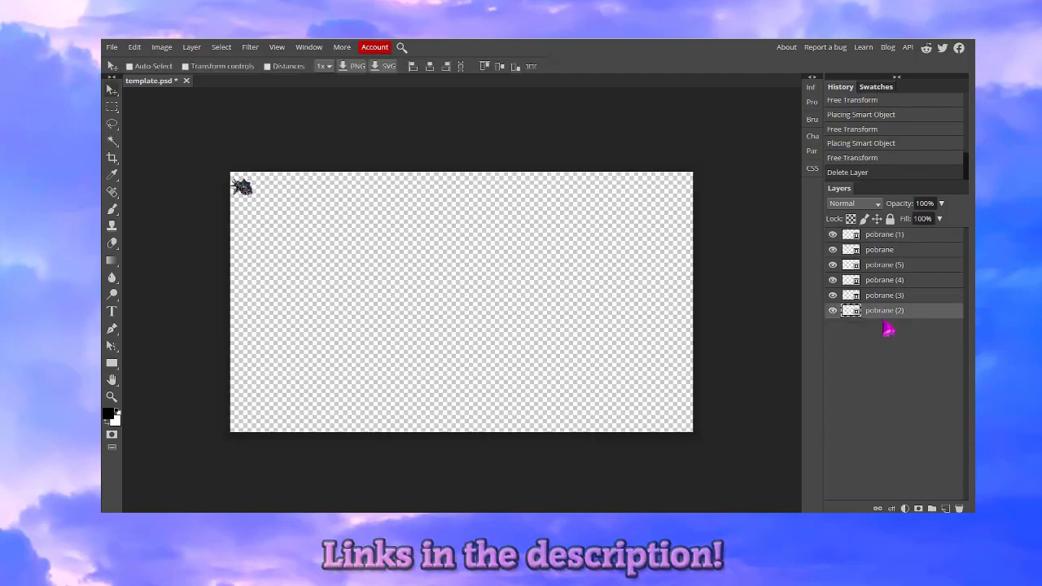
{"action": "left_click", "coordinate": [112, 158]}
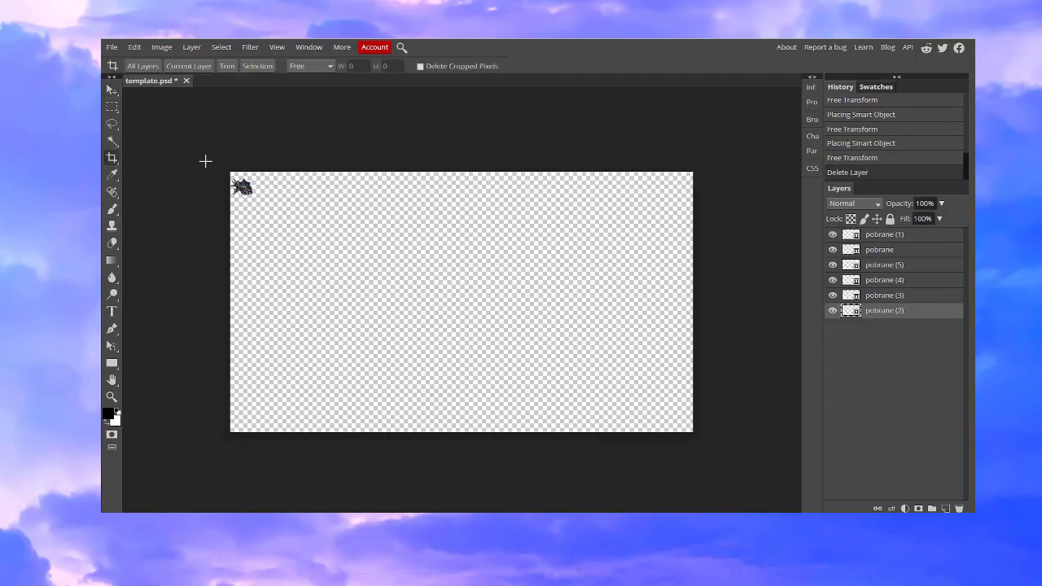
{"action": "left_click_drag", "start_coordinate": [206, 161], "coordinate": [277, 218]}
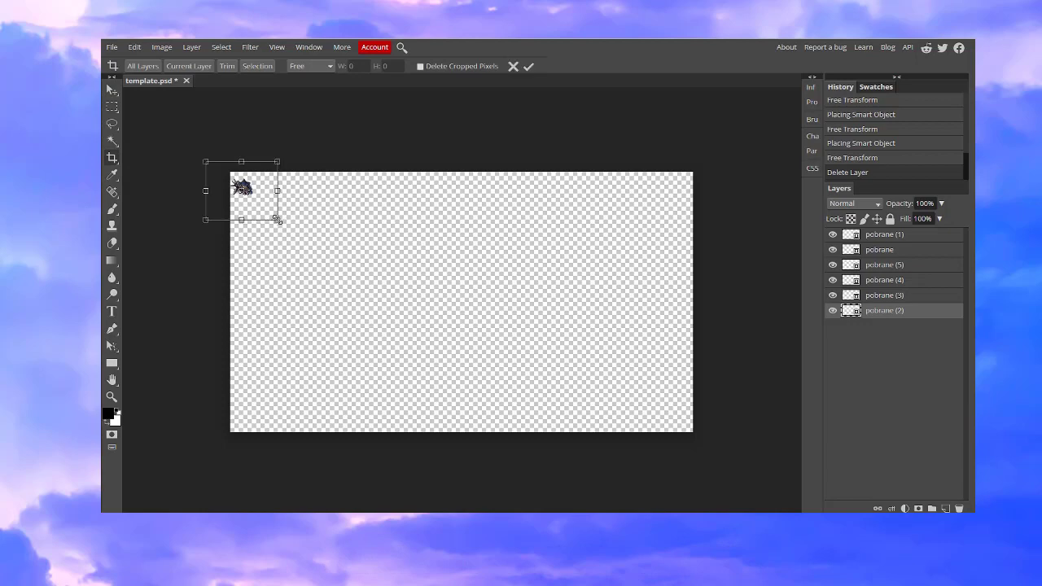
{"action": "key", "text": "Return"}
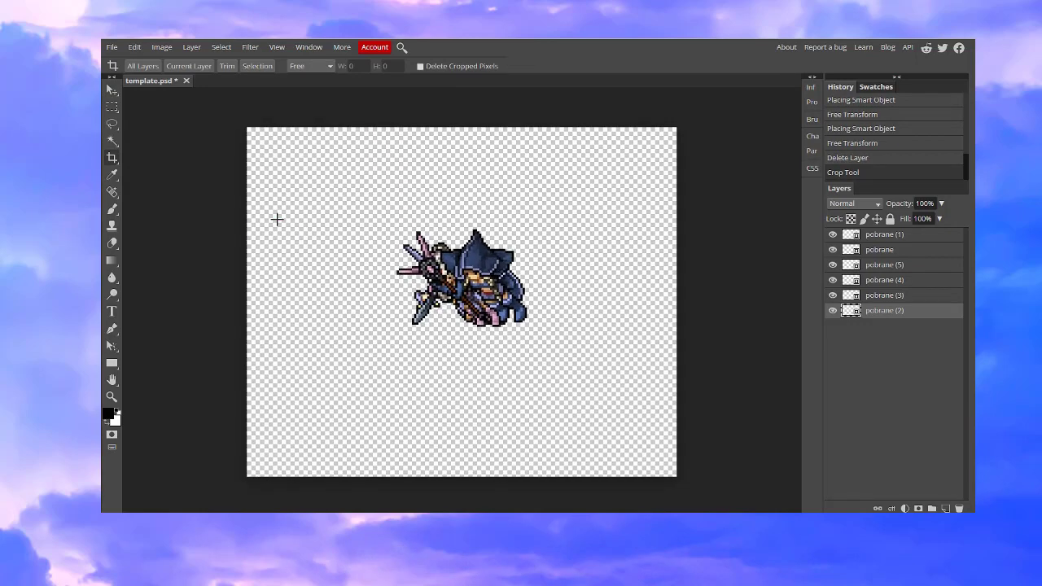
Step: Turn on Auto-Select for the Move tool and spread the six stacked outfit sprites apart across the canvas
{"action": "left_click", "coordinate": [111, 89]}
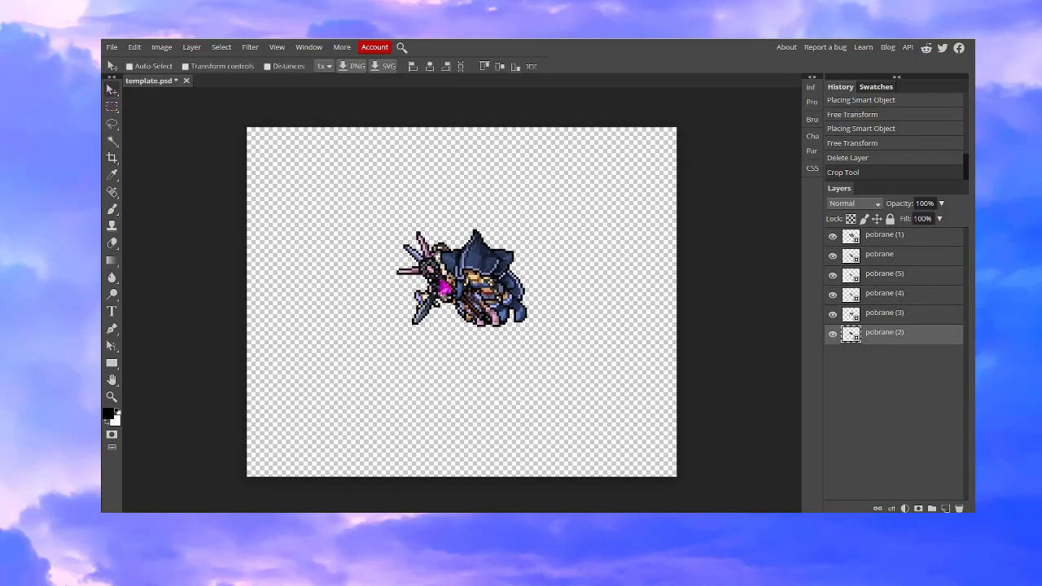
{"action": "left_click_drag", "start_coordinate": [524, 246], "coordinate": [334, 262]}
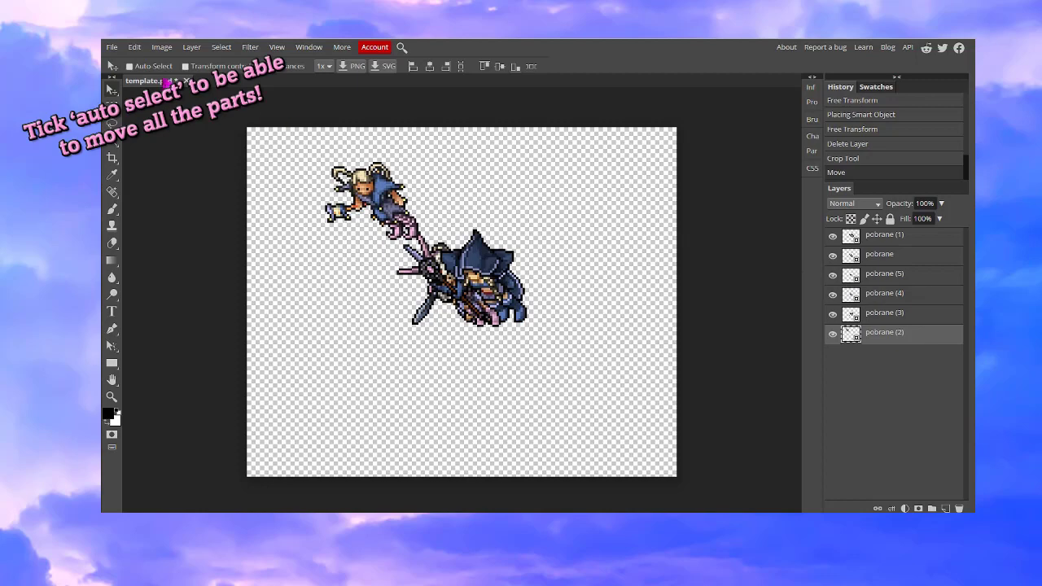
{"action": "left_click_drag", "start_coordinate": [489, 273], "coordinate": [574, 200]}
{"action": "left_click_drag", "start_coordinate": [464, 298], "coordinate": [471, 393]}
{"action": "left_click_drag", "start_coordinate": [365, 357], "coordinate": [340, 318]}
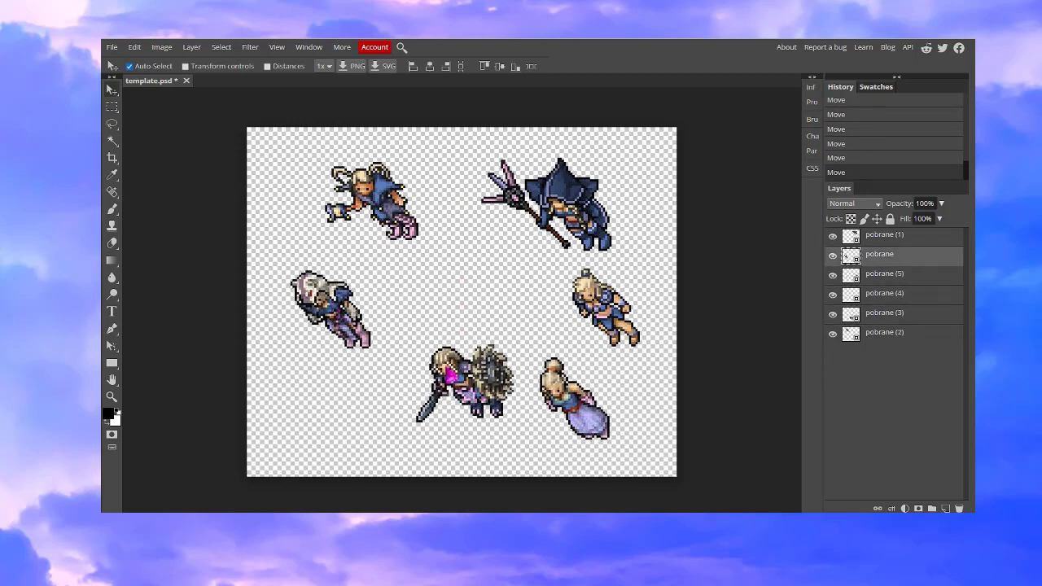
Step: Shift the sword-and-shield sprite slightly left and move the short-skirted sprite closer to the middle of the canvas
{"action": "left_click_drag", "start_coordinate": [472, 395], "coordinate": [453, 399]}
{"action": "left_click", "coordinate": [344, 313]}
{"action": "left_click", "coordinate": [431, 371]}
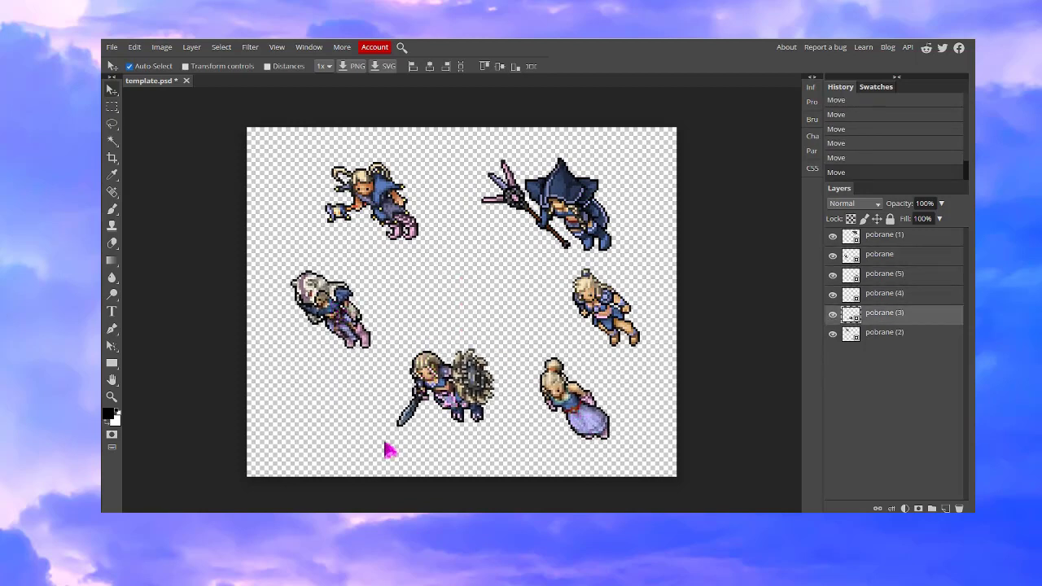
{"action": "scroll", "coordinate": [389, 450], "scroll_direction": "down", "scroll_amount": 2}
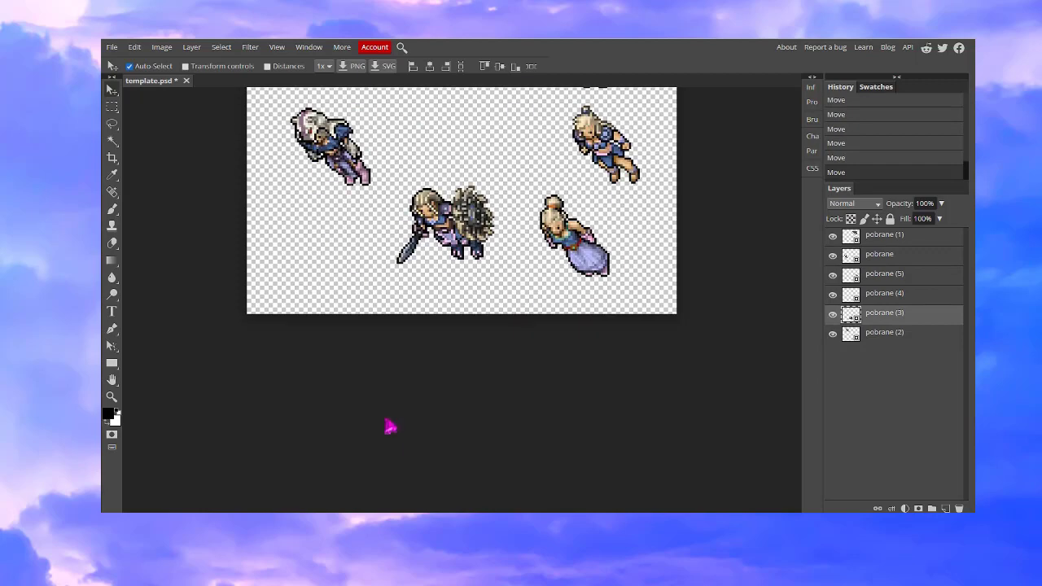
{"action": "left_click", "coordinate": [580, 358]}
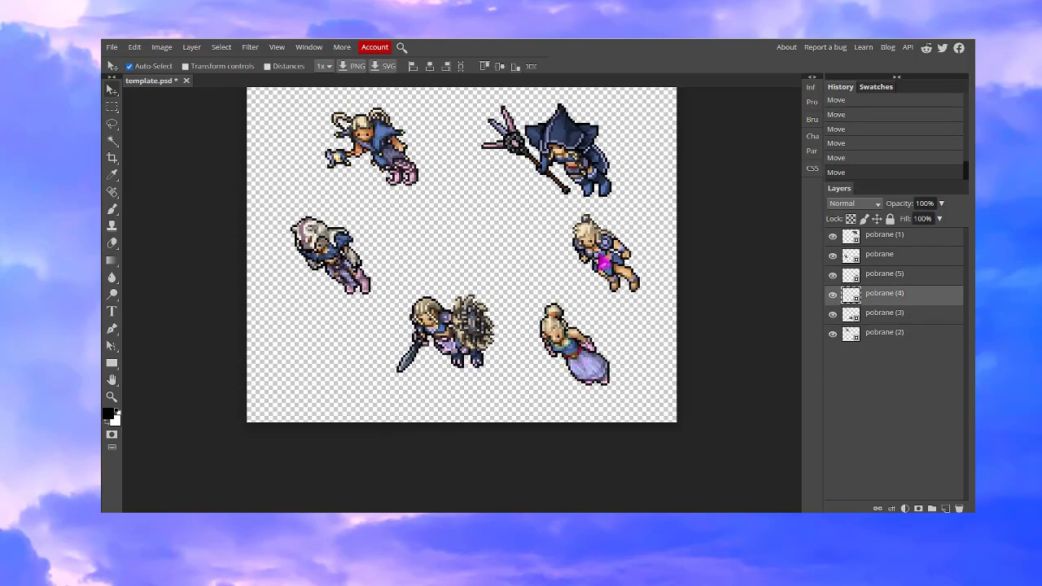
{"action": "left_click_drag", "start_coordinate": [598, 252], "coordinate": [491, 257]}
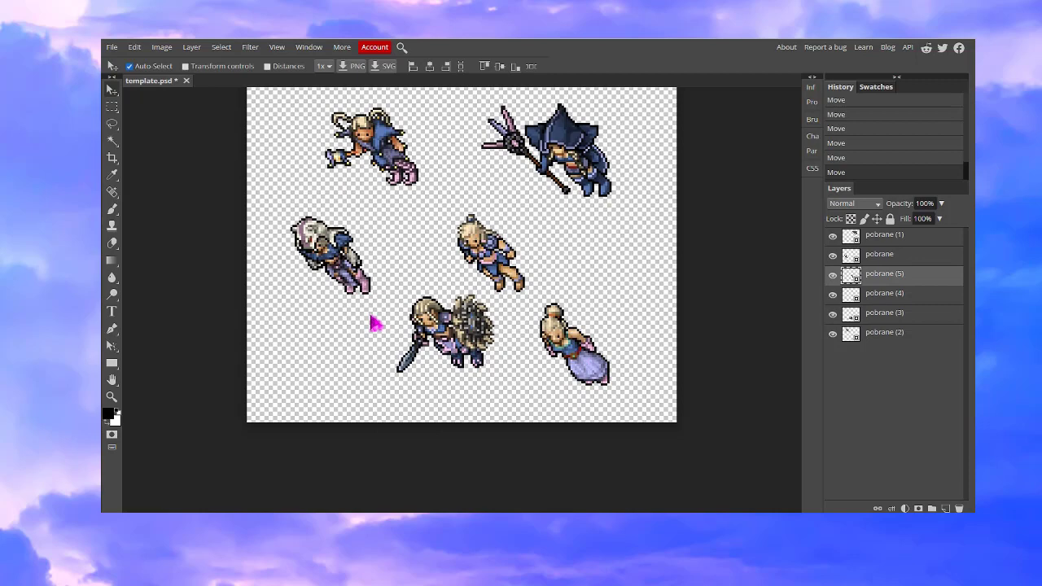
Step: Copy the short-skirted sprite's lassoed skirt and legs to a new layer and move them apart from the original sprite
{"action": "left_click", "coordinate": [112, 124]}
{"action": "key", "text": "ctrl+plus"}
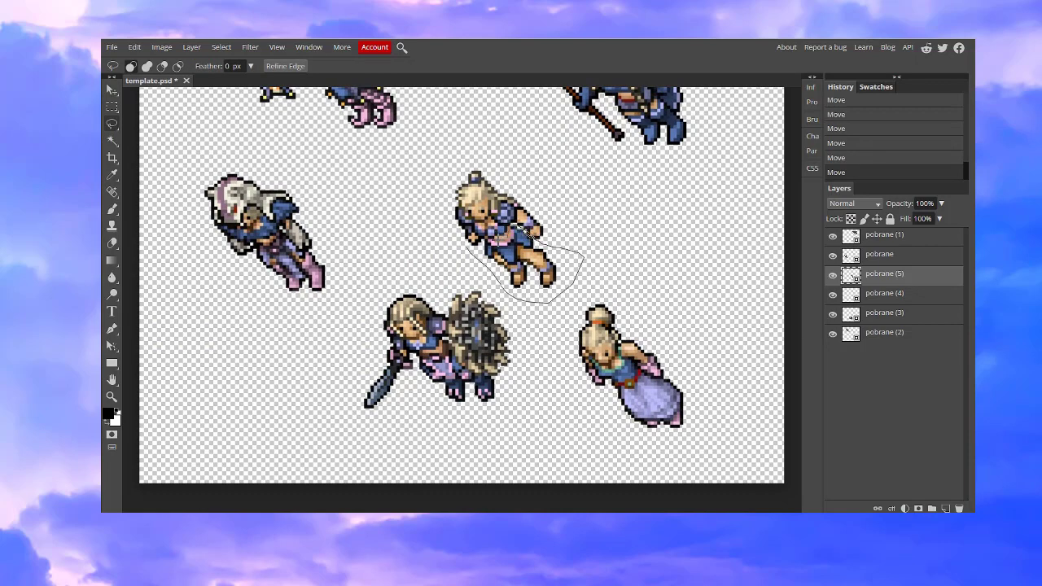
{"action": "left_click_drag", "start_coordinate": [474, 251], "coordinate": [471, 252]}
{"action": "left_click", "coordinate": [112, 88]}
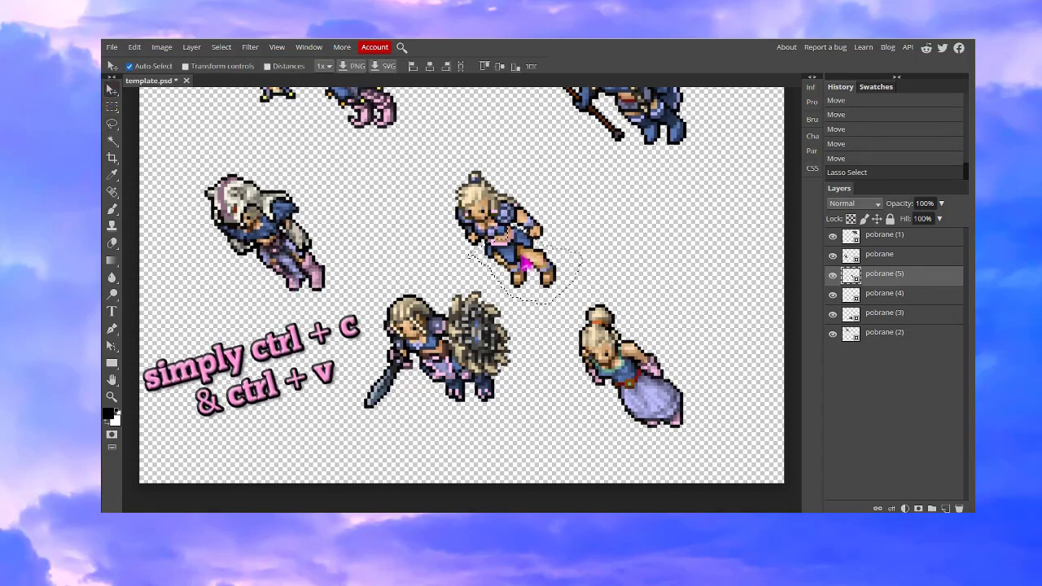
{"action": "key", "text": "ctrl+c"}
{"action": "key", "text": "ctrl+v"}
{"action": "left_click_drag", "start_coordinate": [541, 273], "coordinate": [637, 249]}
{"action": "left_click_drag", "start_coordinate": [512, 248], "coordinate": [487, 232]}
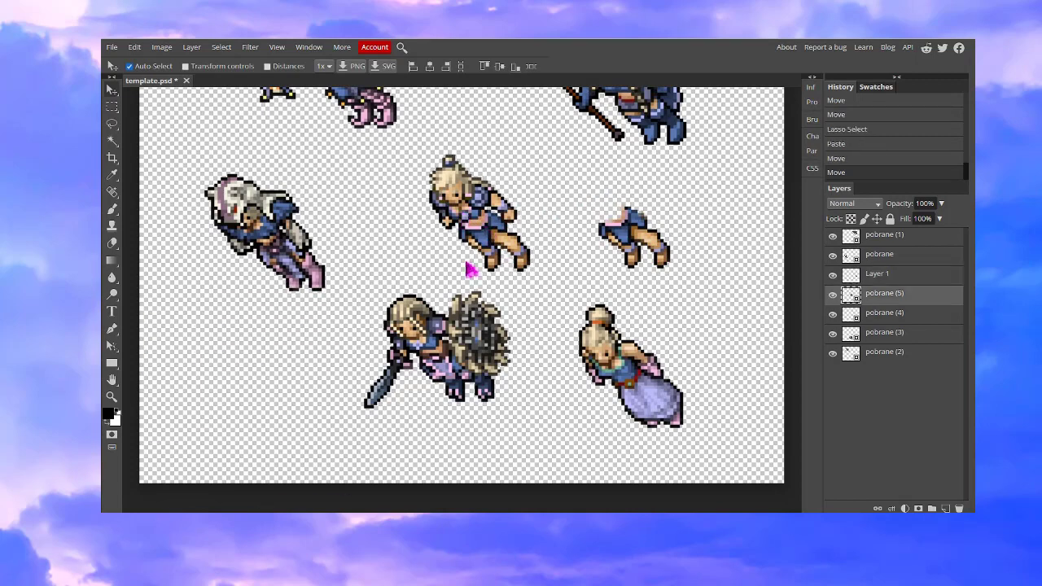
Step: Copy the long-dress sprite's lassoed head and upper body to a new layer and combine it with the copied legs
{"action": "left_click", "coordinate": [430, 354]}
{"action": "left_click_drag", "start_coordinate": [579, 359], "coordinate": [539, 344]}
{"action": "left_click", "coordinate": [113, 123]}
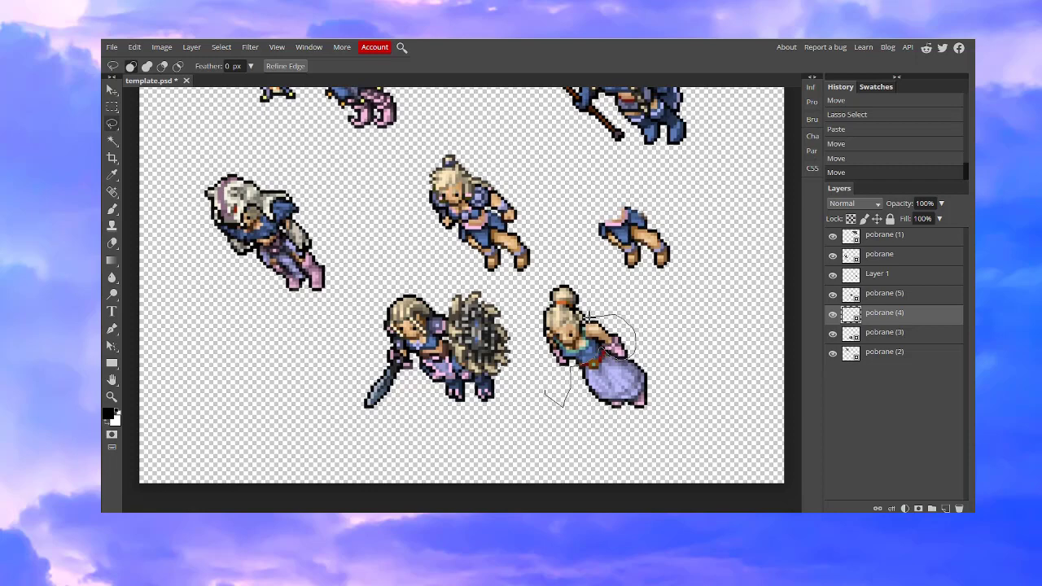
{"action": "left_click_drag", "start_coordinate": [535, 354], "coordinate": [556, 403]}
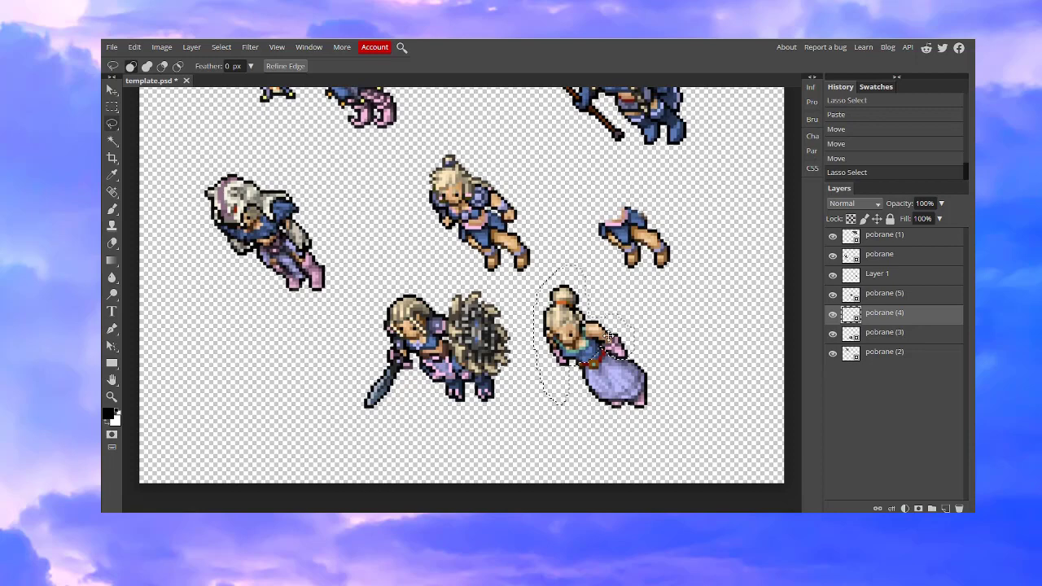
{"action": "key", "text": "ctrl+c"}
{"action": "key", "text": "ctrl+v"}
{"action": "left_click", "coordinate": [112, 89]}
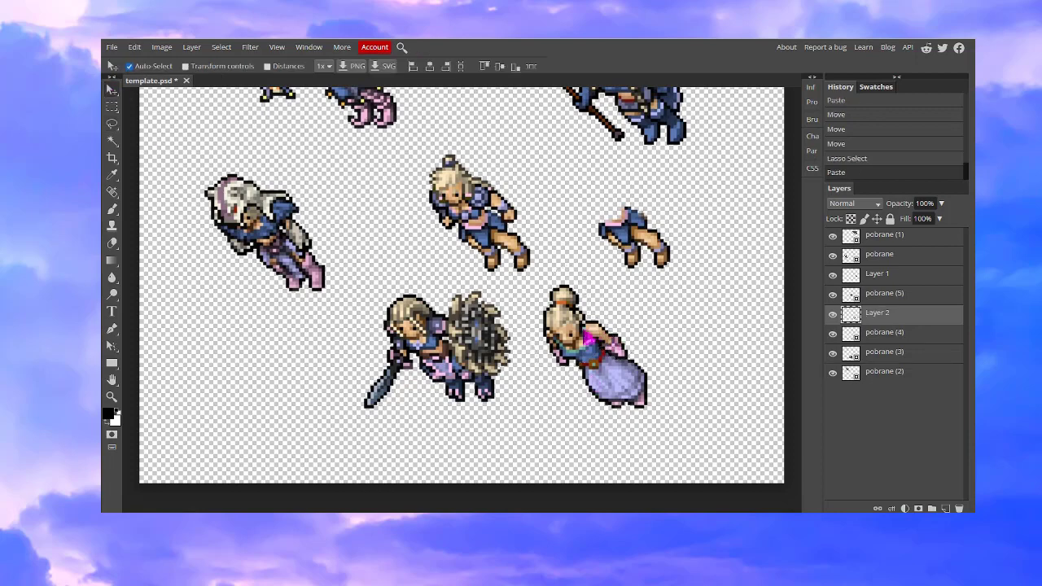
{"action": "left_click_drag", "start_coordinate": [576, 257], "coordinate": [607, 250]}
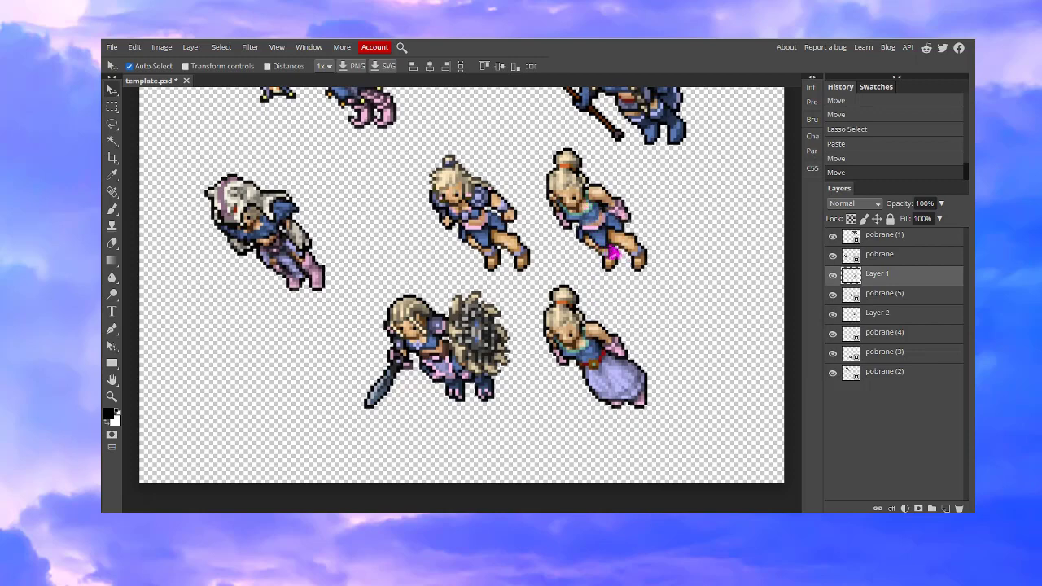
Step: Move Layer 2 above the pobrane layer and nudge the copied upper body into alignment with the legs
{"action": "left_click", "coordinate": [878, 313]}
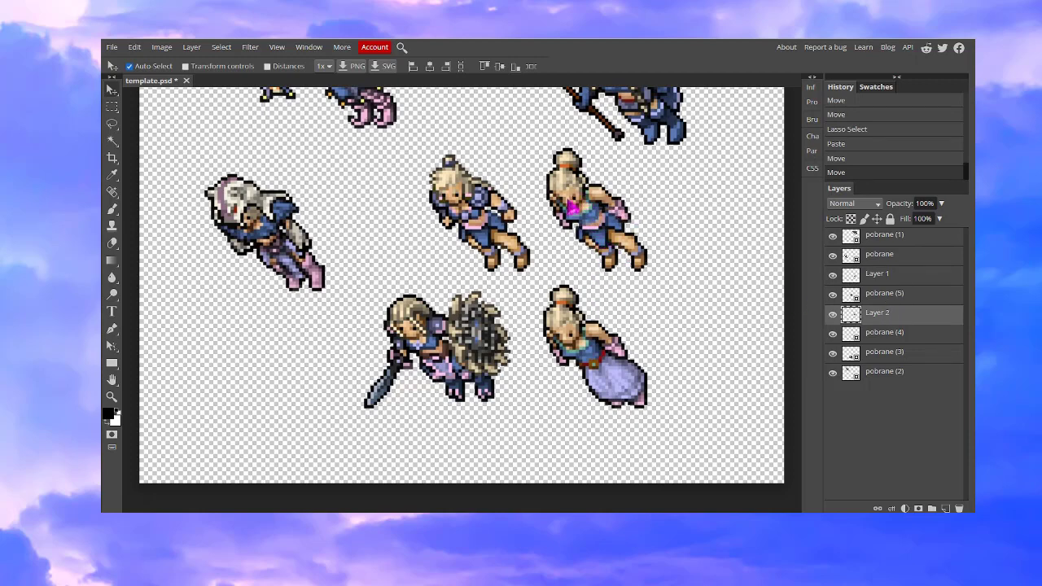
{"action": "key", "text": "Up"}
{"action": "key", "text": "Down"}
{"action": "key", "text": "Down"}
{"action": "key", "text": "Down"}
{"action": "key", "text": "Up"}
{"action": "key", "text": "Up"}
{"action": "left_click_drag", "start_coordinate": [899, 321], "coordinate": [904, 248]}
{"action": "key", "text": "Up"}
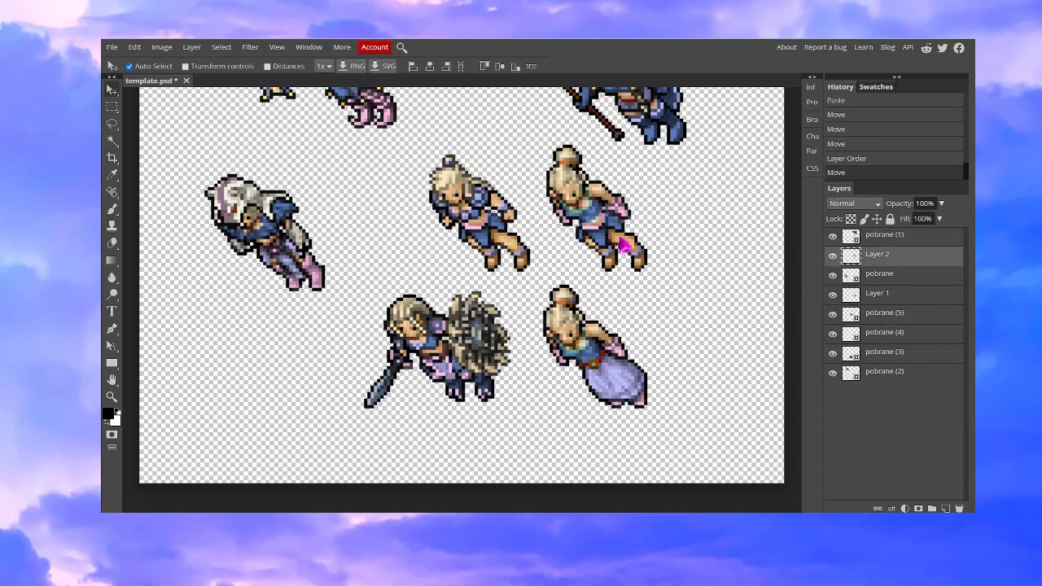
{"action": "key", "text": "Left"}
{"action": "key", "text": "Down"}
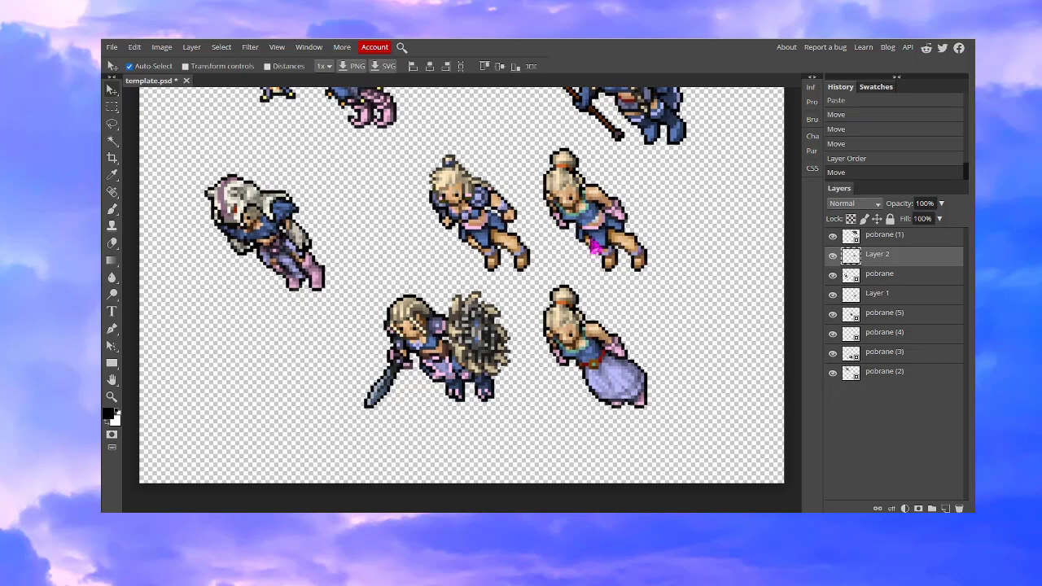
Step: Try adding a lassoed copy of the short-skirted sprite's waist area to the combined sprite on a new layer
{"action": "left_click", "coordinate": [502, 226]}
{"action": "left_click", "coordinate": [503, 226]}
{"action": "left_click", "coordinate": [111, 124]}
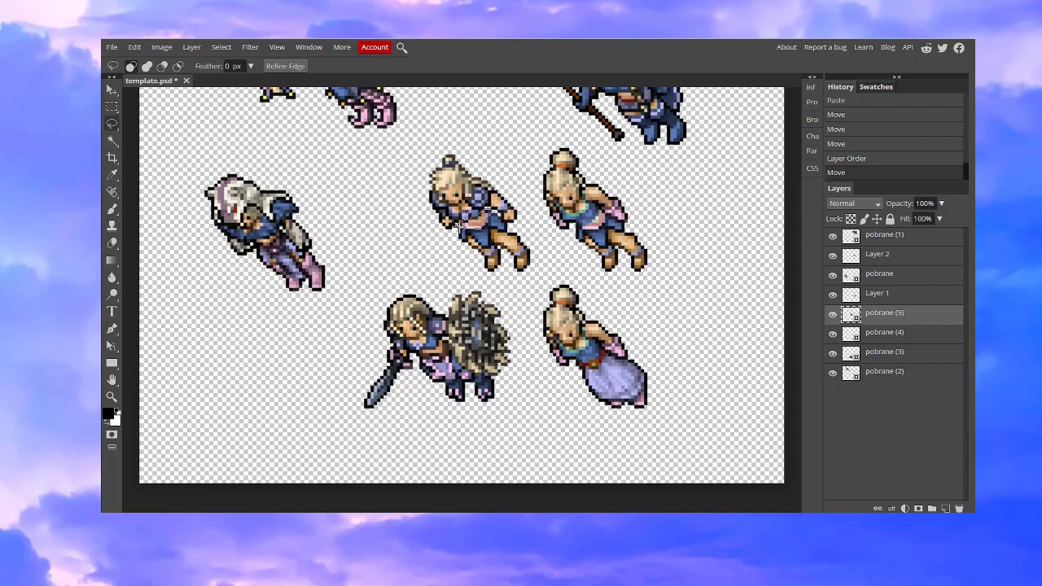
{"action": "left_click_drag", "start_coordinate": [459, 226], "coordinate": [462, 221]}
{"action": "left_click", "coordinate": [114, 91]}
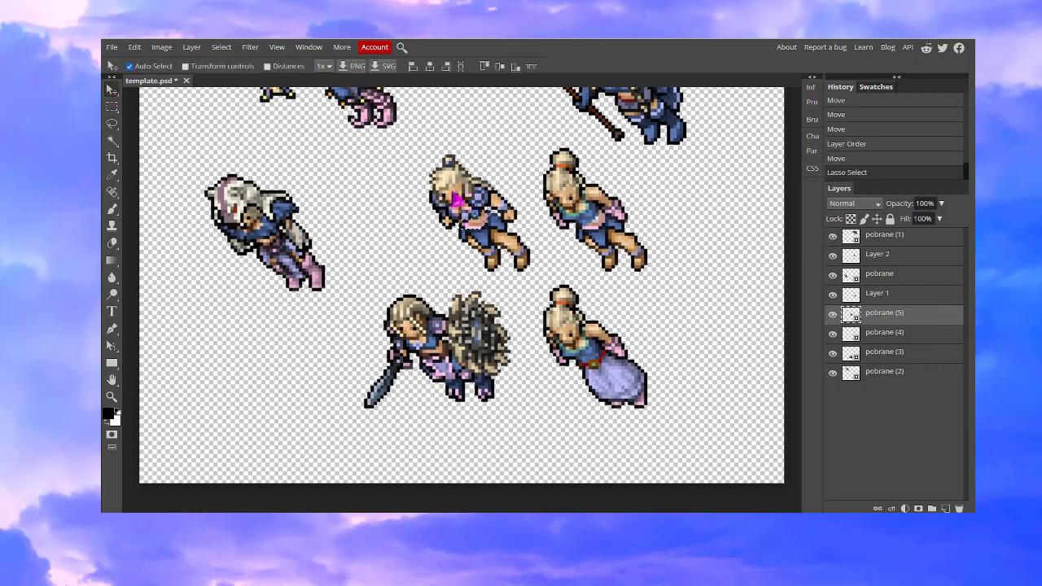
{"action": "key", "text": "ctrl+v"}
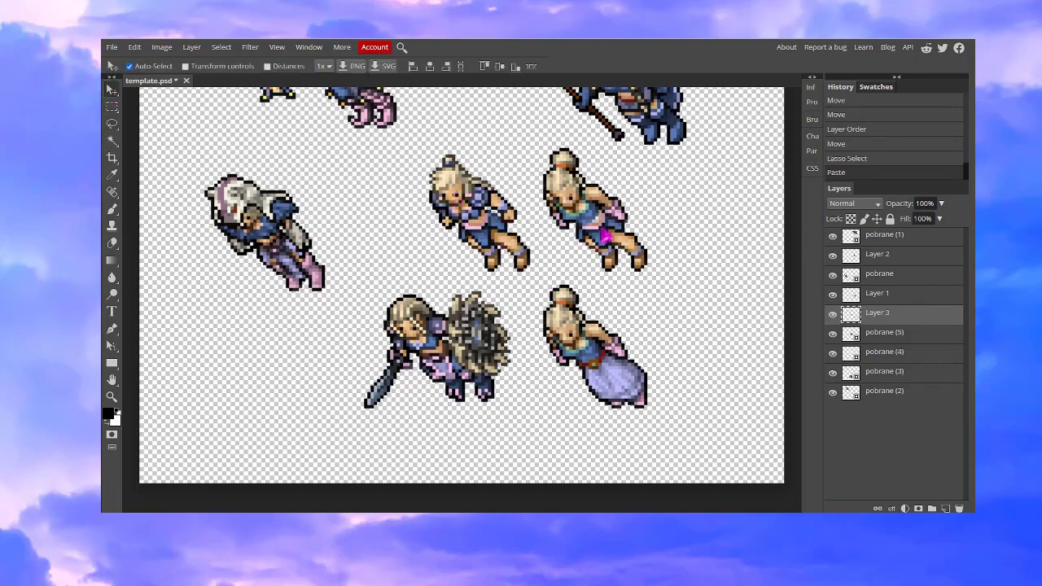
{"action": "left_click_drag", "start_coordinate": [598, 221], "coordinate": [625, 268]}
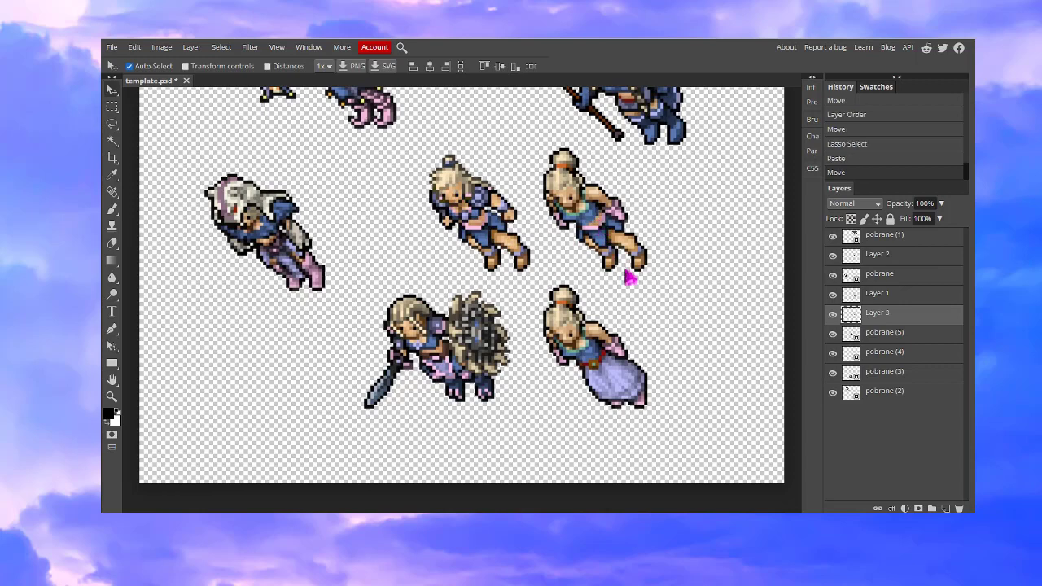
{"action": "left_click", "coordinate": [592, 221]}
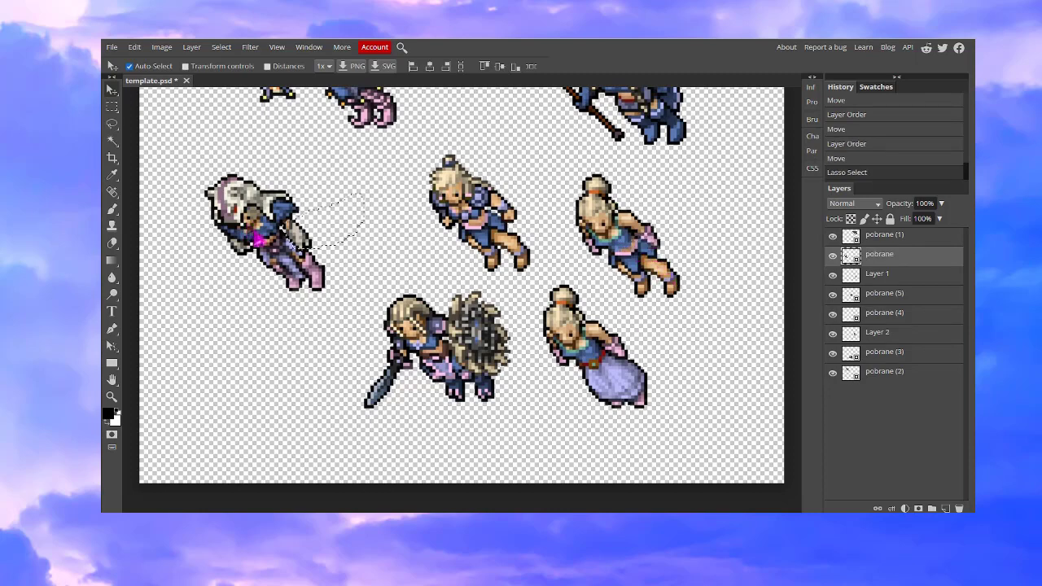
Step: Paste the lassoed arm of the fur-hooded sprite and place it over the matching arm of the combined sprite
{"action": "key", "text": "ctrl+v"}
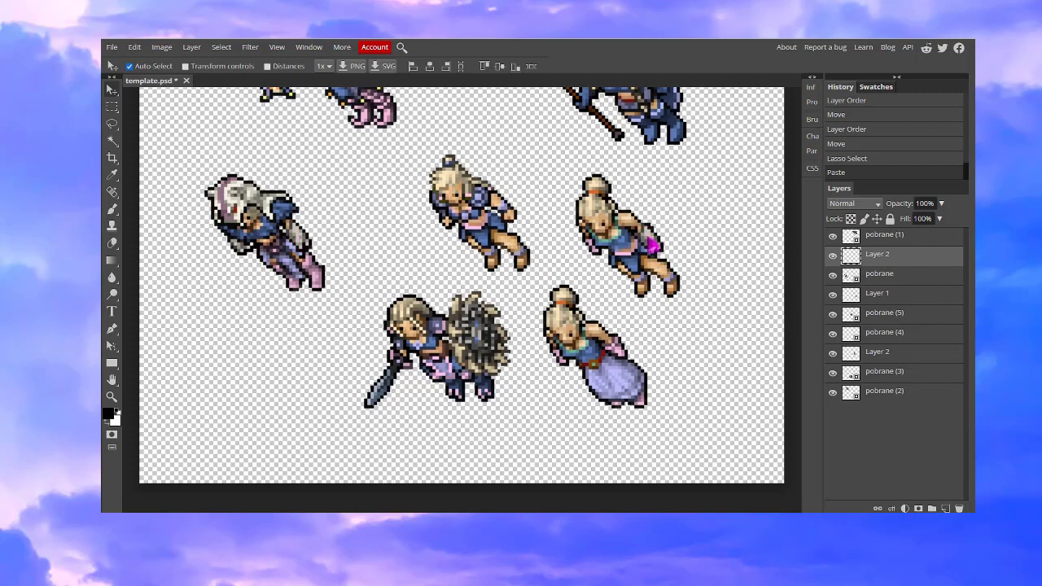
{"action": "left_click_drag", "start_coordinate": [651, 244], "coordinate": [757, 368]}
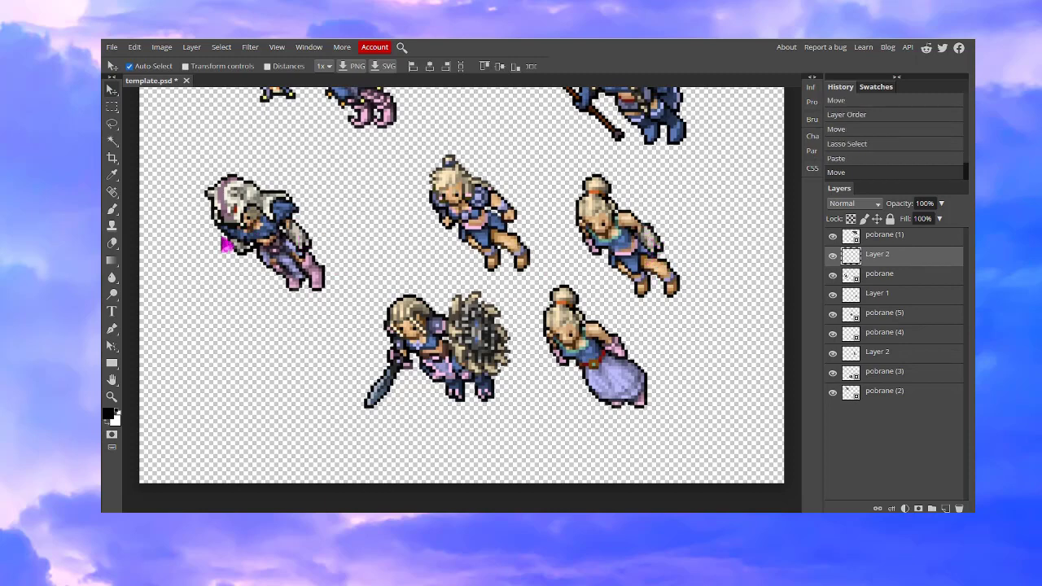
Step: Try to copy the fur-hooded sprite's lassoed front hand to a new layer and move it off the sprite
{"action": "left_click", "coordinate": [220, 237]}
{"action": "left_click", "coordinate": [113, 126]}
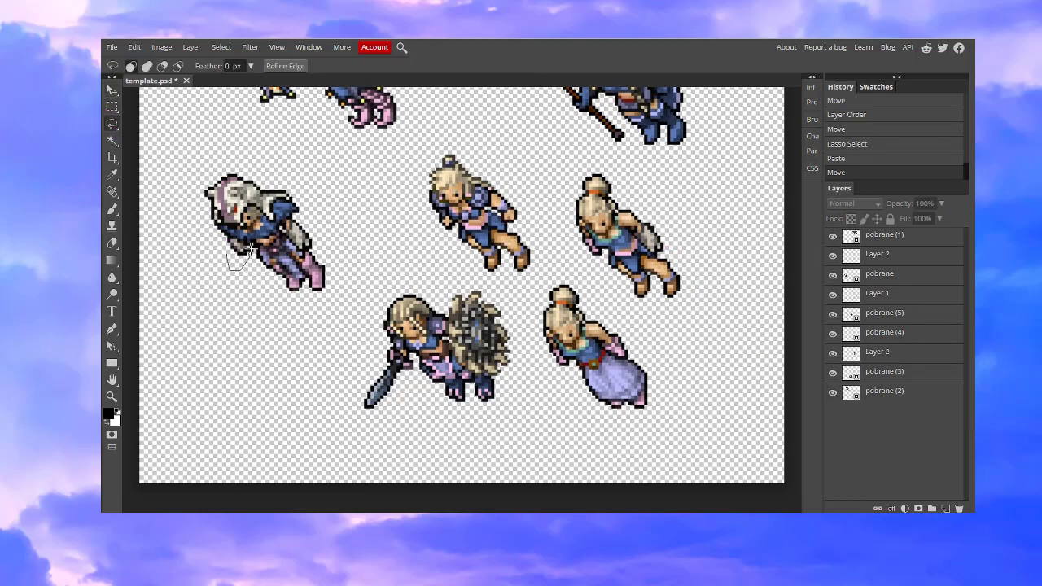
{"action": "left_click", "coordinate": [213, 265]}
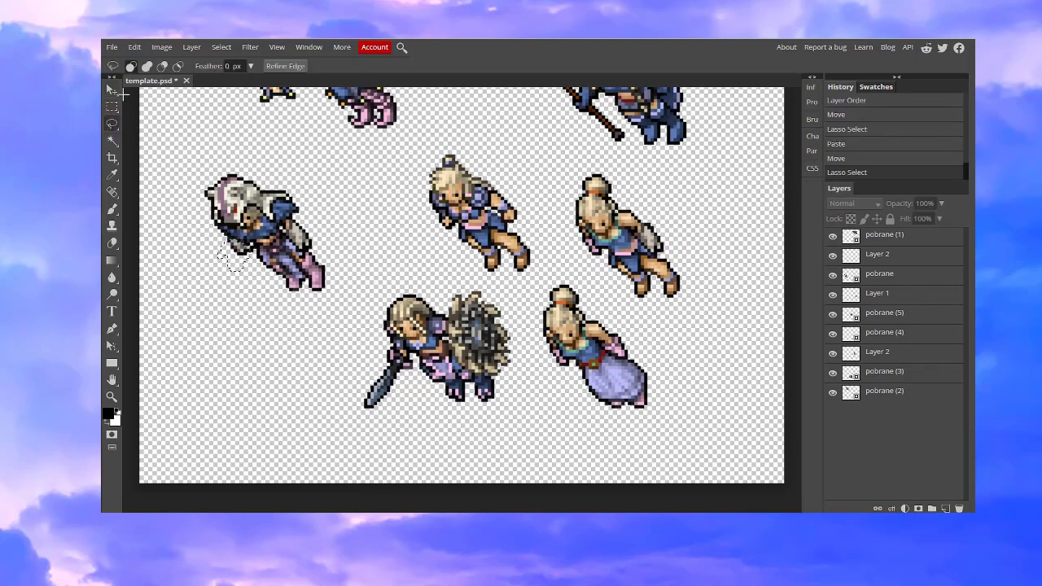
{"action": "left_click", "coordinate": [112, 89]}
{"action": "key", "text": "ctrl+c"}
{"action": "key", "text": "ctrl+v"}
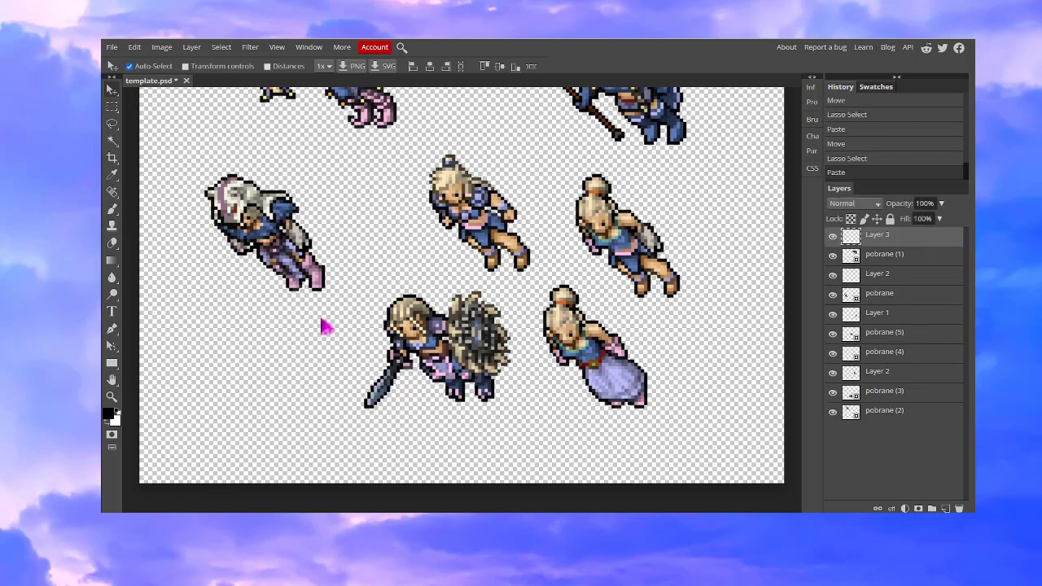
{"action": "mouse_move", "coordinate": [244, 258]}
{"action": "left_mouse_down"}
{"action": "mouse_move", "coordinate": [442, 291]}
{"action": "mouse_move", "coordinate": [252, 249]}
{"action": "mouse_move", "coordinate": [252, 273]}
{"action": "mouse_move", "coordinate": [264, 258]}
{"action": "left_mouse_up"}
Step: Copy the fur-hooded sprite's lassoed front hand to a new layer and align it over the matching hand of the combined sprite
{"action": "left_click", "coordinate": [114, 126]}
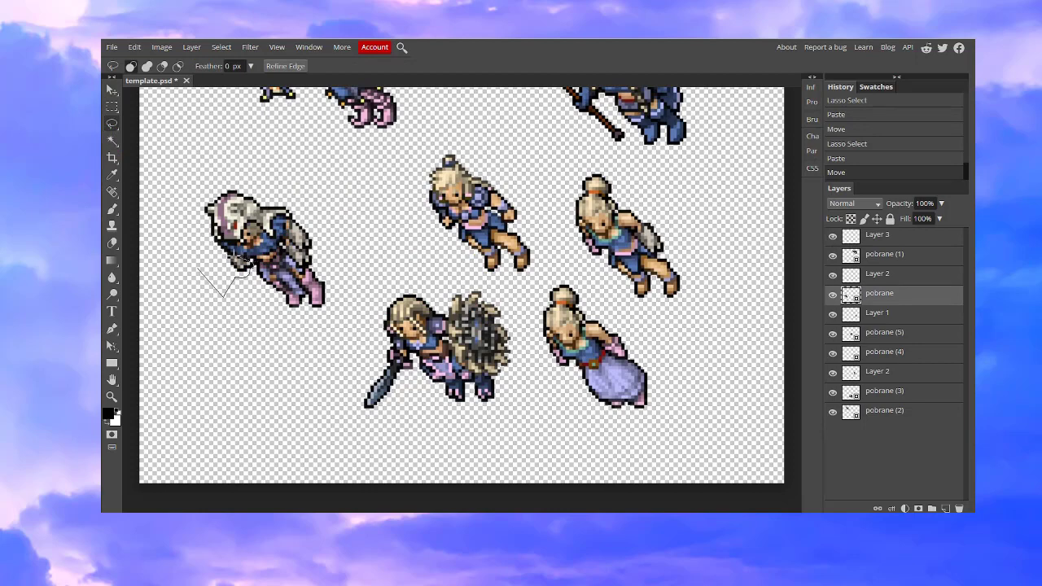
{"action": "left_click_drag", "start_coordinate": [237, 256], "coordinate": [218, 259]}
{"action": "left_click", "coordinate": [113, 89]}
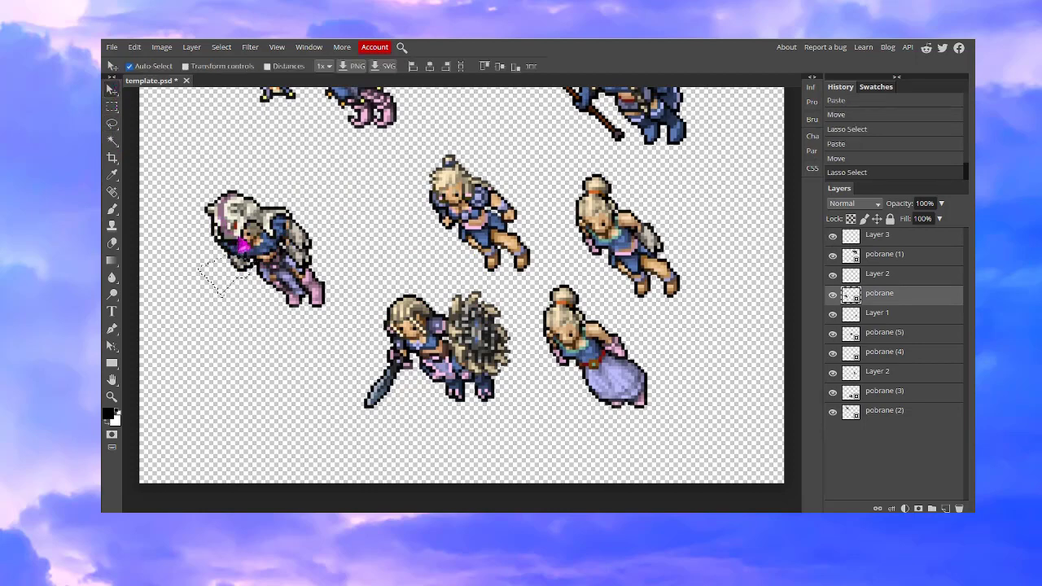
{"action": "key", "text": "ctrl+v"}
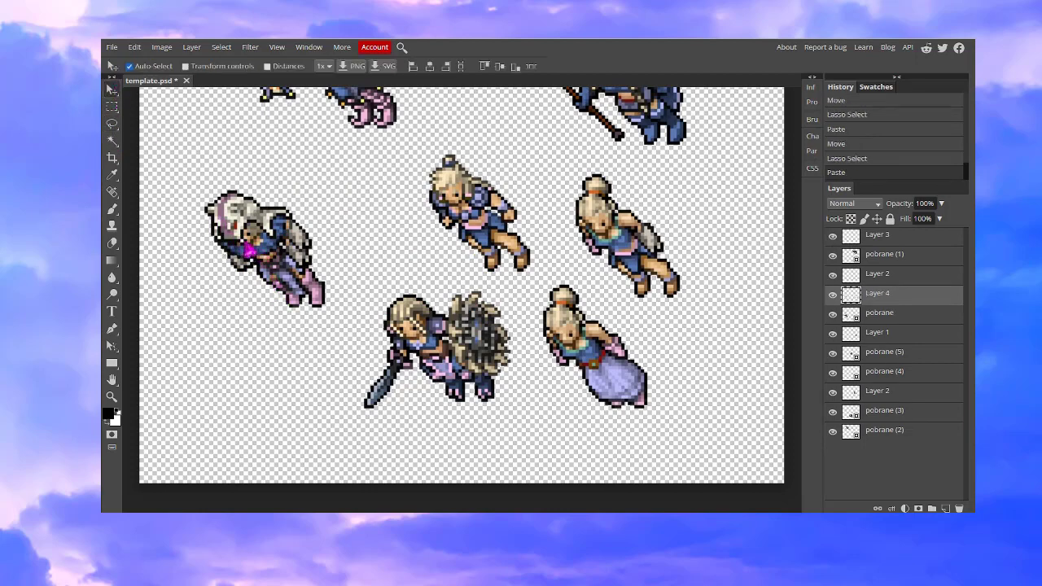
{"action": "left_click_drag", "start_coordinate": [272, 247], "coordinate": [253, 231]}
{"action": "left_click_drag", "start_coordinate": [238, 267], "coordinate": [586, 265]}
{"action": "key", "text": "Up"}
{"action": "key", "text": "Up"}
{"action": "key", "text": "Up"}
{"action": "key", "text": "Up"}
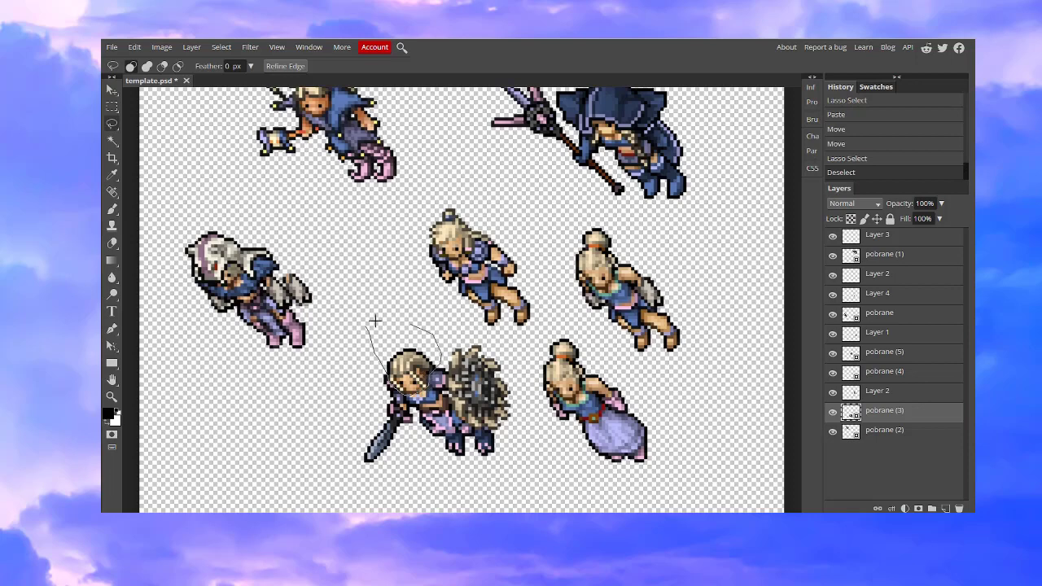
Step: Copy the shield-bearing sprite's lassoed hair, place it on the combined sprite's head, and move its layer above the glove layer
{"action": "left_click_drag", "start_coordinate": [374, 321], "coordinate": [374, 322]}
{"action": "left_click", "coordinate": [111, 89]}
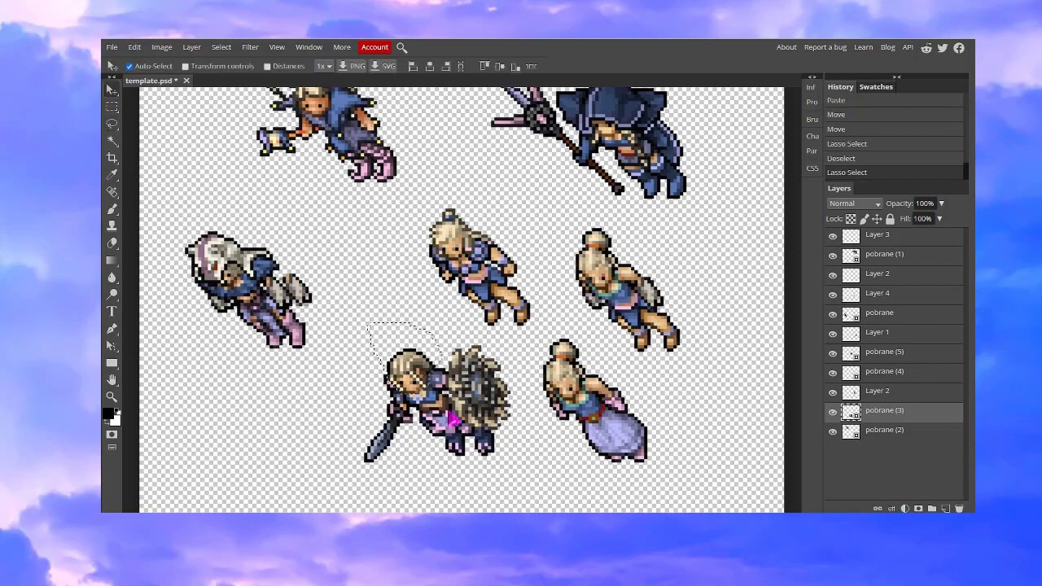
{"action": "key", "text": "ctrl+v"}
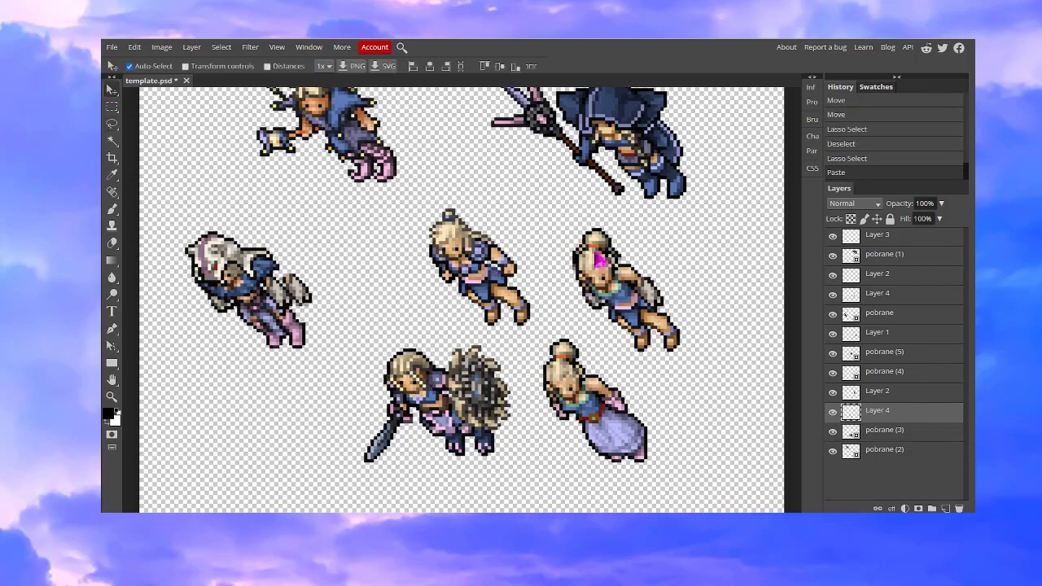
{"action": "left_click_drag", "start_coordinate": [596, 253], "coordinate": [595, 252]}
{"action": "left_click_drag", "start_coordinate": [889, 417], "coordinate": [902, 284]}
{"action": "left_click_drag", "start_coordinate": [595, 247], "coordinate": [592, 256]}
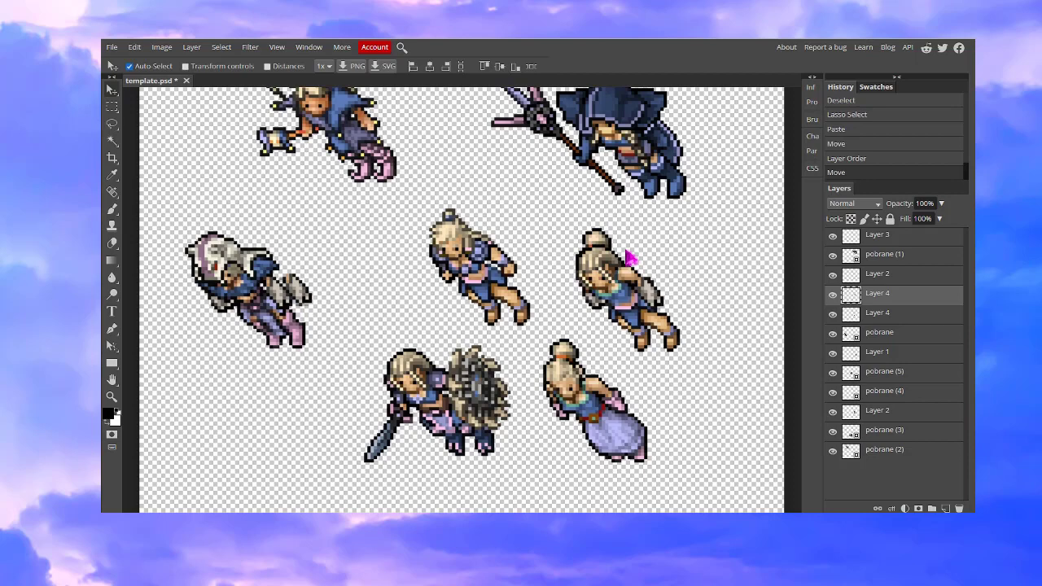
Step: Copy the lassoed looped pigtails of the blue-cloaked sprite in the pobrane (2) layer to a new layer
{"action": "scroll", "coordinate": [388, 298], "scroll_direction": "up", "scroll_amount": 3}
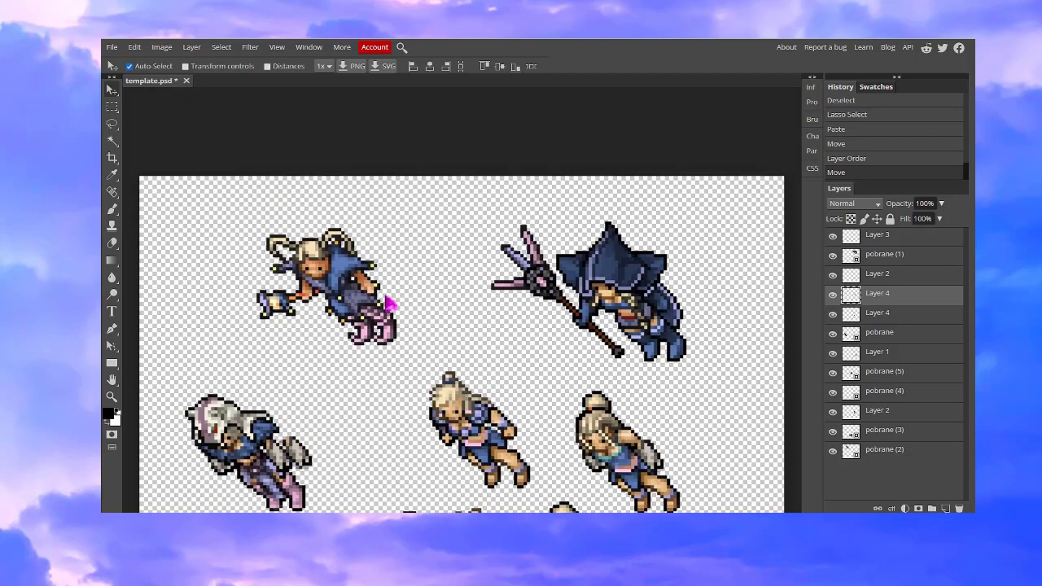
{"action": "scroll", "coordinate": [389, 303], "scroll_direction": "down", "scroll_amount": 1}
{"action": "left_click", "coordinate": [311, 208]}
{"action": "left_click", "coordinate": [112, 124]}
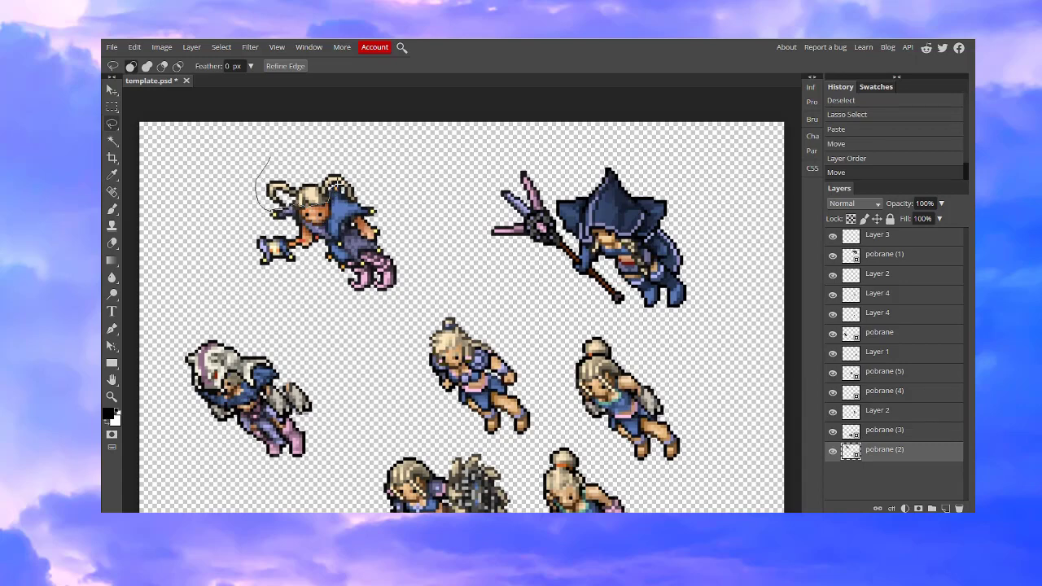
{"action": "left_click_drag", "start_coordinate": [372, 182], "coordinate": [358, 204]}
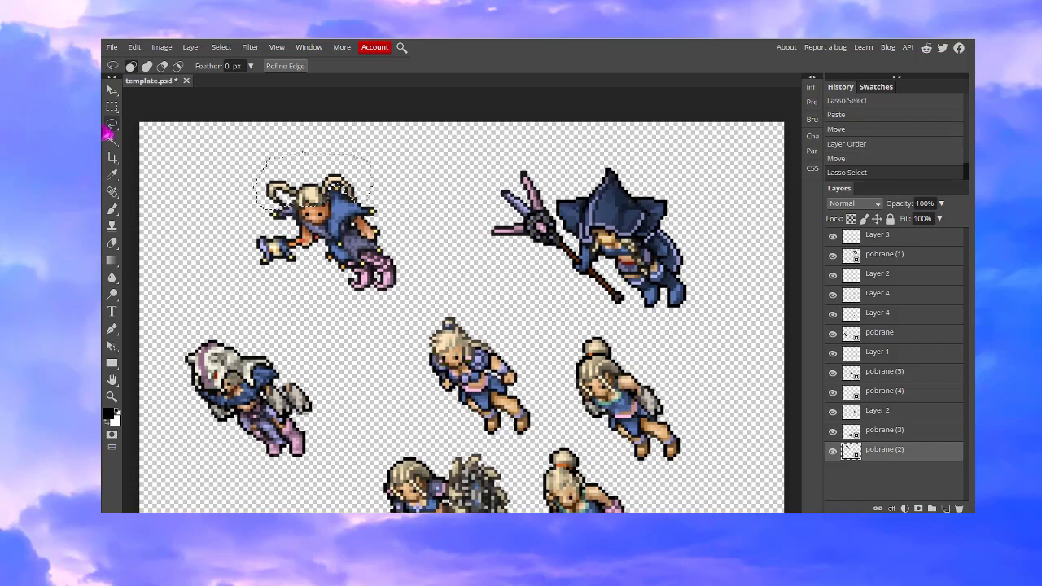
{"action": "left_click", "coordinate": [112, 89]}
{"action": "key", "text": "ctrl+c"}
{"action": "key", "text": "ctrl+v"}
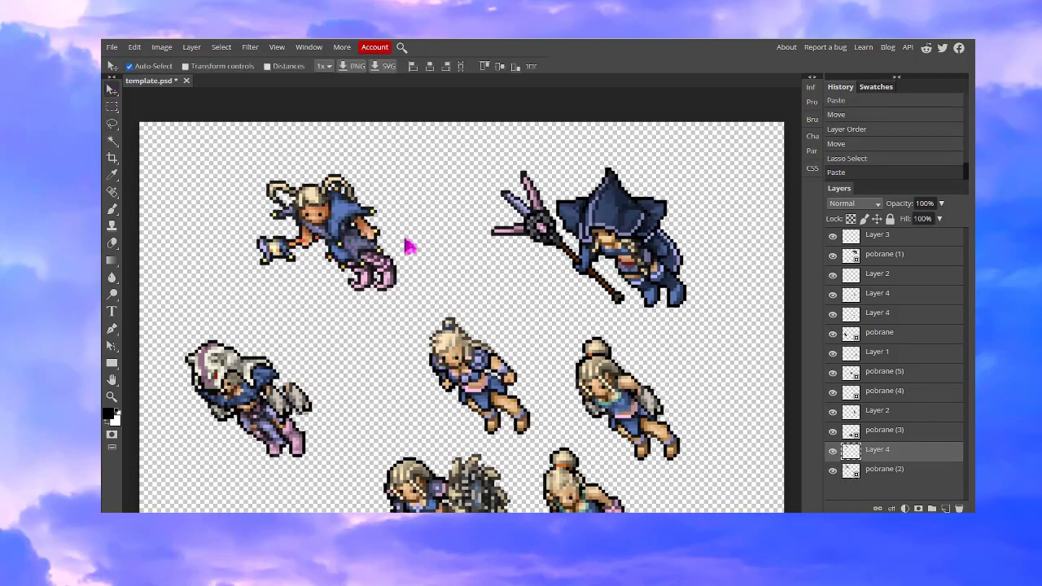
Step: Move the copied looped pigtails onto the combined sprite's head, raise their layer above Layer 2, and nudge them into alignment
{"action": "mouse_move", "coordinate": [330, 204]}
{"action": "left_mouse_down"}
{"action": "mouse_move", "coordinate": [586, 323]}
{"action": "mouse_move", "coordinate": [586, 356]}
{"action": "left_mouse_up"}
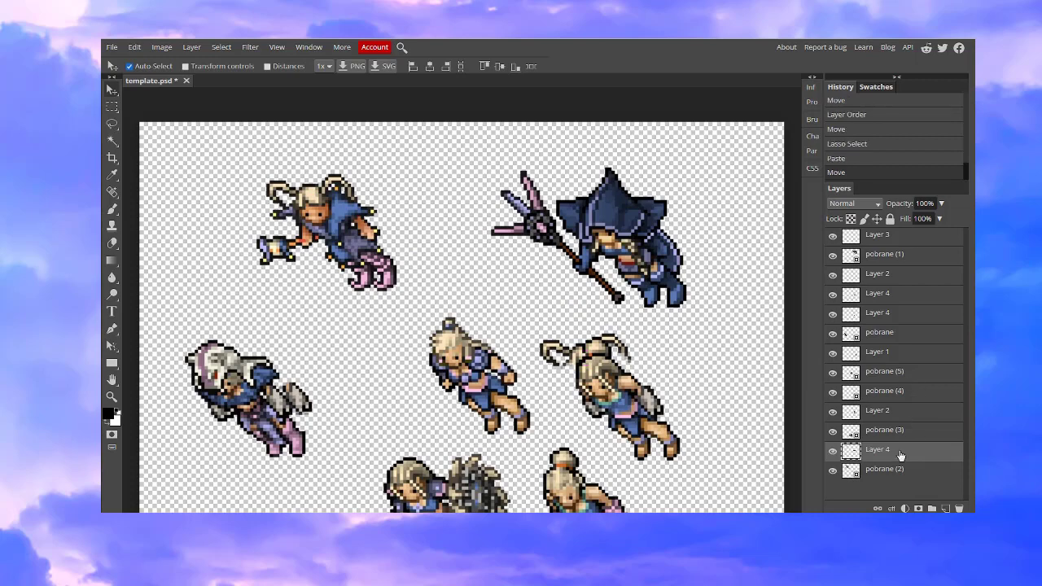
{"action": "left_click_drag", "start_coordinate": [899, 453], "coordinate": [906, 269]}
{"action": "left_click_drag", "start_coordinate": [584, 356], "coordinate": [627, 396]}
{"action": "key", "text": "Left"}
{"action": "key", "text": "Left"}
{"action": "key", "text": "Up"}
{"action": "key", "text": "Up"}
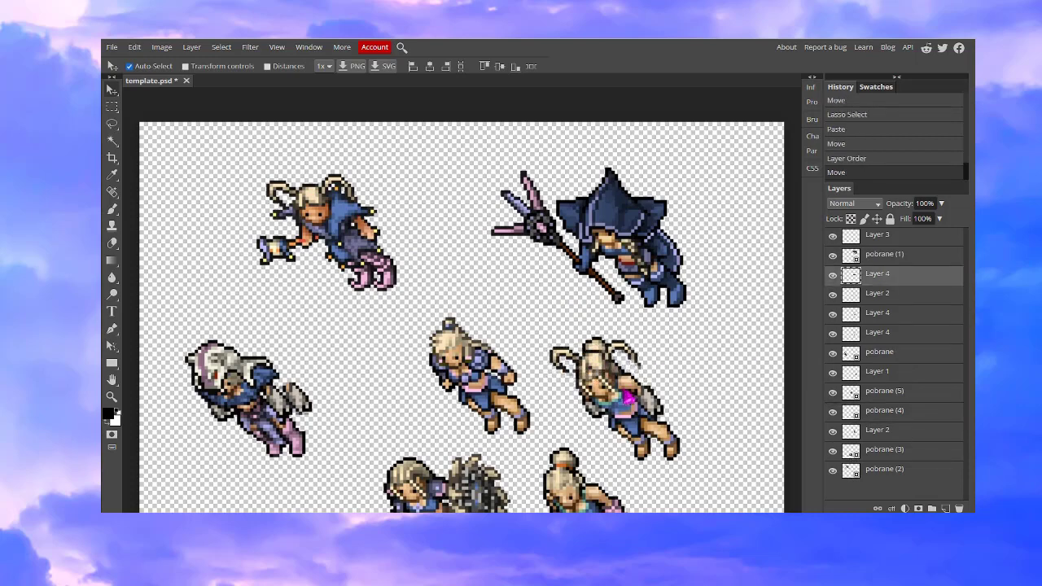
Step: Erase the hair bun above the combined sprite's head from its Layer 2
{"action": "left_click", "coordinate": [598, 354]}
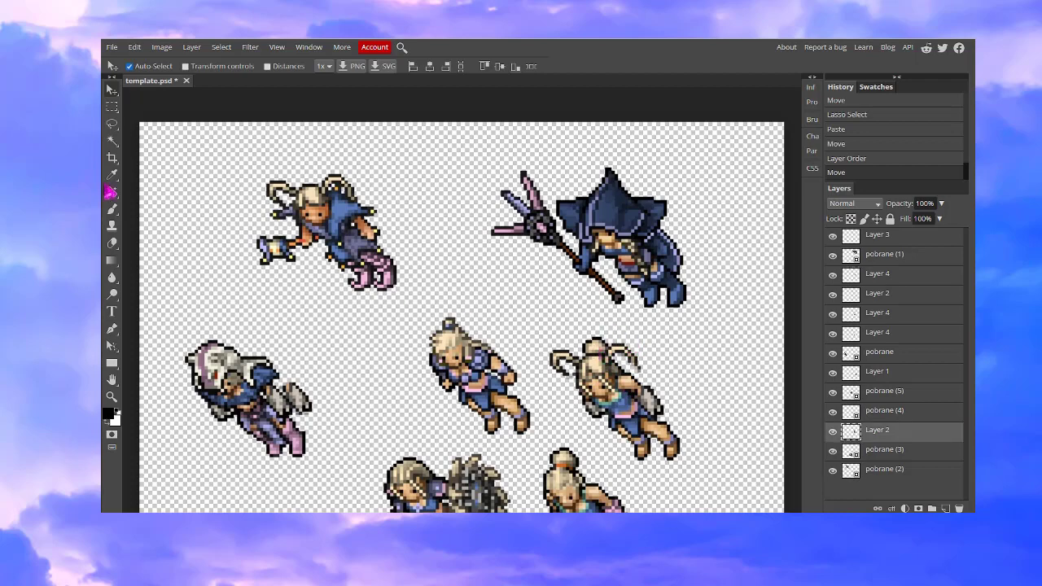
{"action": "left_click", "coordinate": [112, 242]}
{"action": "left_click_drag", "start_coordinate": [596, 333], "coordinate": [588, 331]}
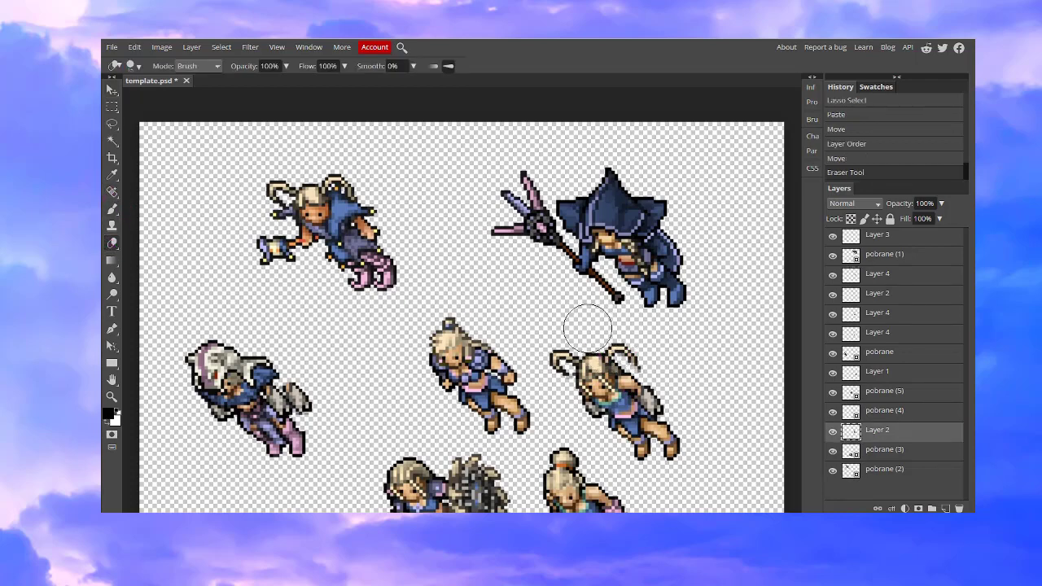
{"action": "left_click", "coordinate": [112, 89]}
Step: Extend the combined sprite's rear pigtail down along the arm with two pasted copies of its lassoed strand
{"action": "scroll", "coordinate": [459, 337], "scroll_direction": "down", "scroll_amount": 4}
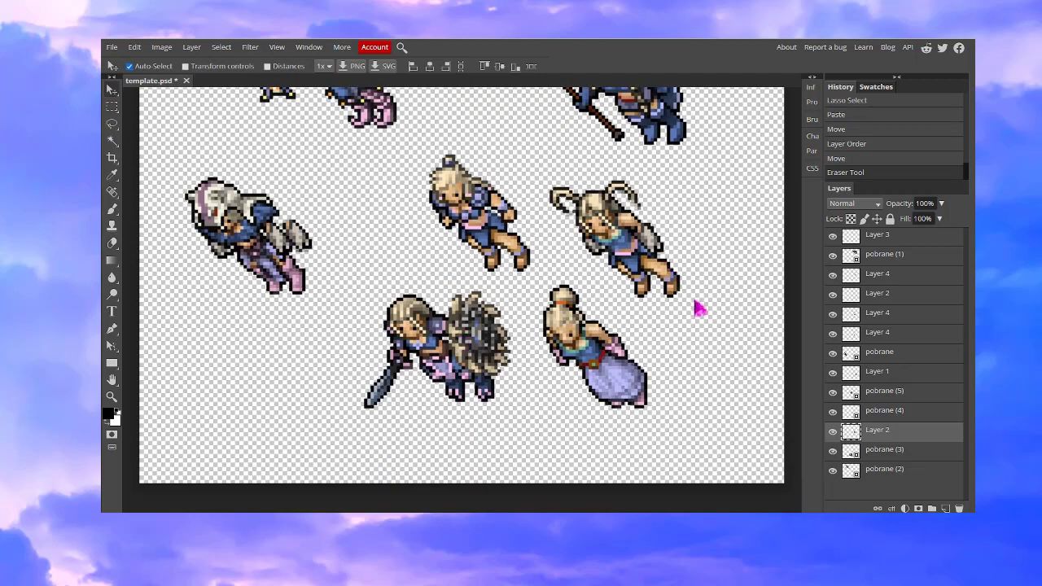
{"action": "scroll", "coordinate": [690, 318], "scroll_direction": "up", "scroll_amount": 1}
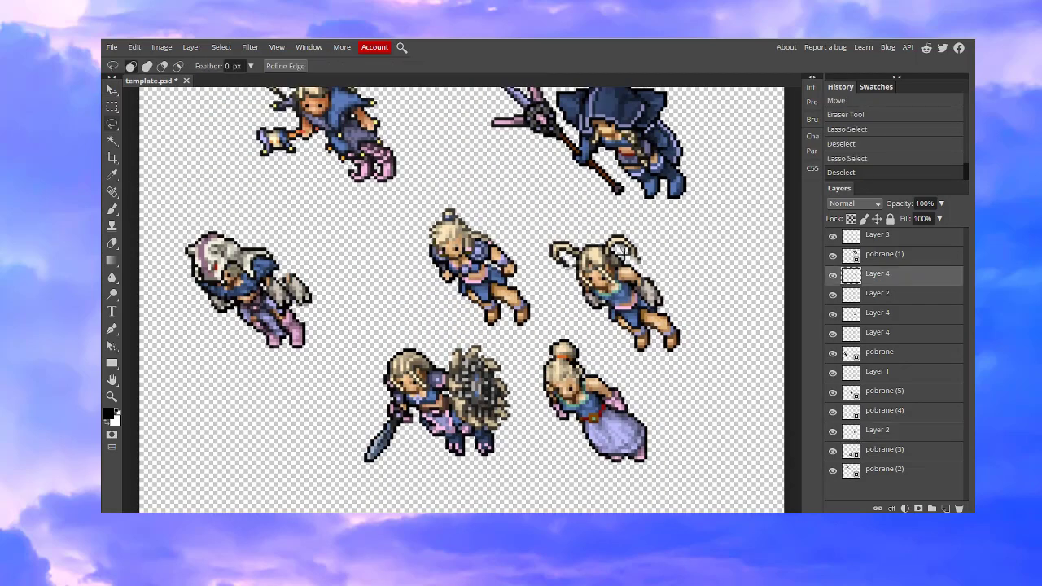
{"action": "left_click_drag", "start_coordinate": [609, 235], "coordinate": [612, 238]}
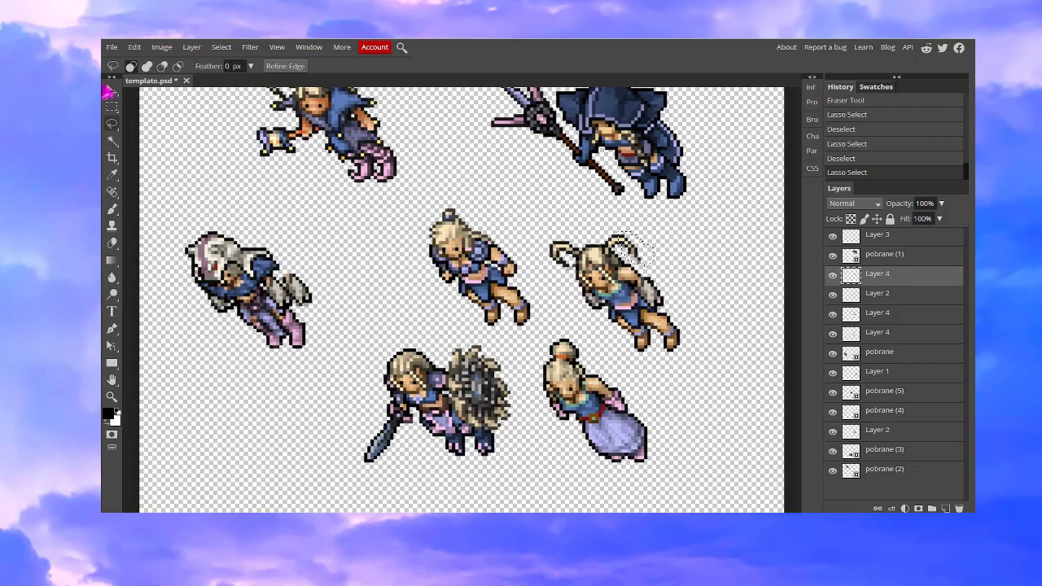
{"action": "left_click", "coordinate": [111, 89]}
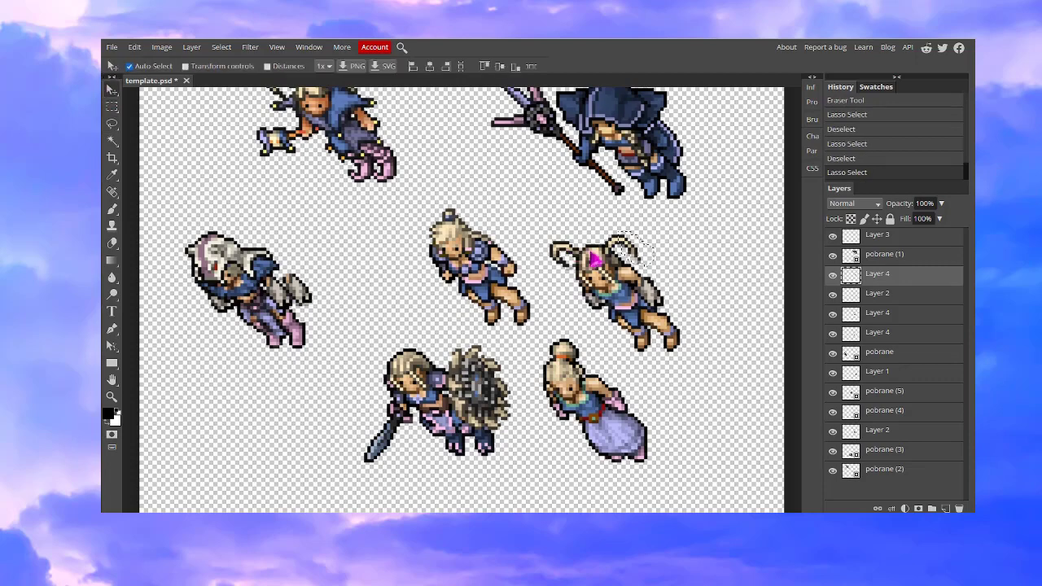
{"action": "key", "text": "ctrl+v"}
{"action": "mouse_move", "coordinate": [630, 254]}
{"action": "left_mouse_down"}
{"action": "mouse_move", "coordinate": [665, 243]}
{"action": "mouse_move", "coordinate": [649, 276]}
{"action": "left_mouse_up"}
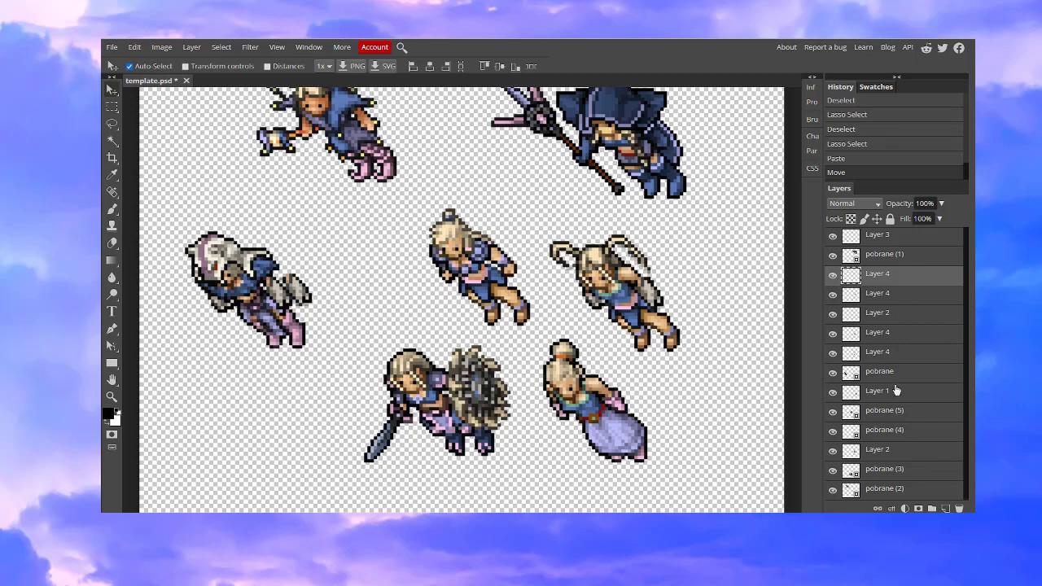
{"action": "key", "text": "ctrl+v"}
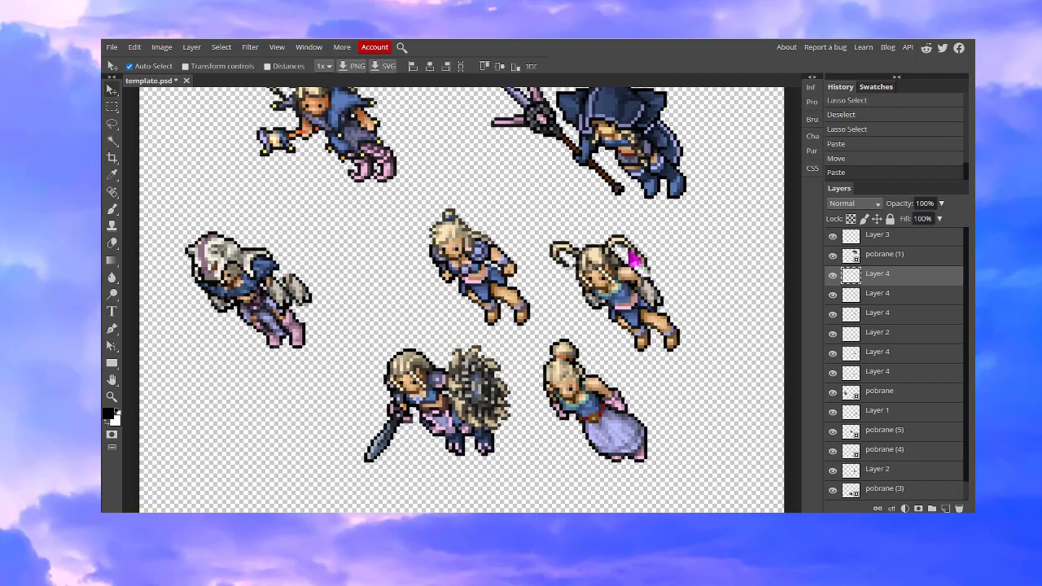
{"action": "left_click_drag", "start_coordinate": [634, 259], "coordinate": [682, 346]}
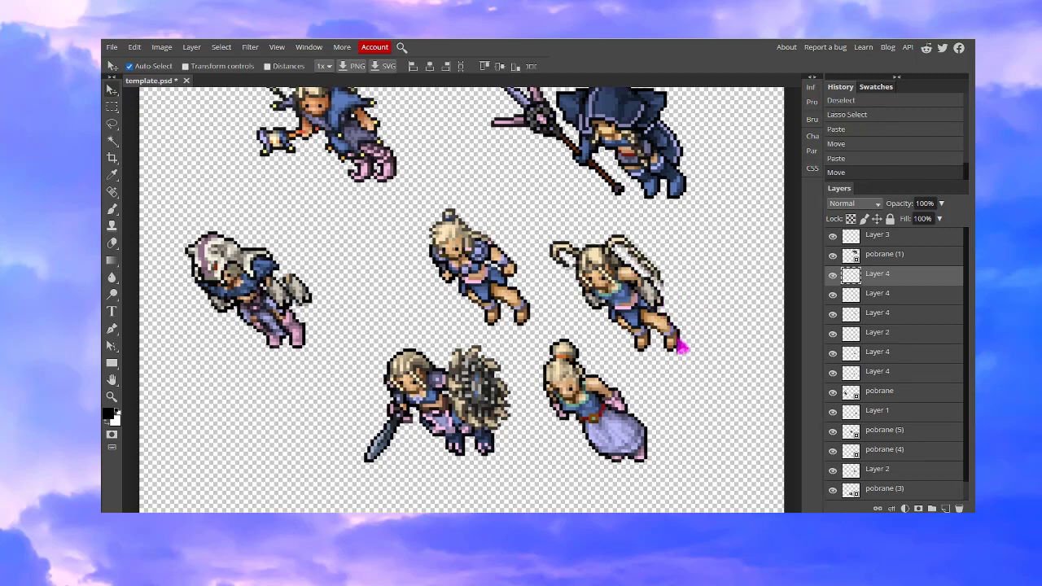
Step: Erase at the tip of the extended pigtail with a 1 px eraser at 100% hardness
{"action": "key", "text": "ctrl+plus"}
{"action": "key", "text": "ctrl+plus"}
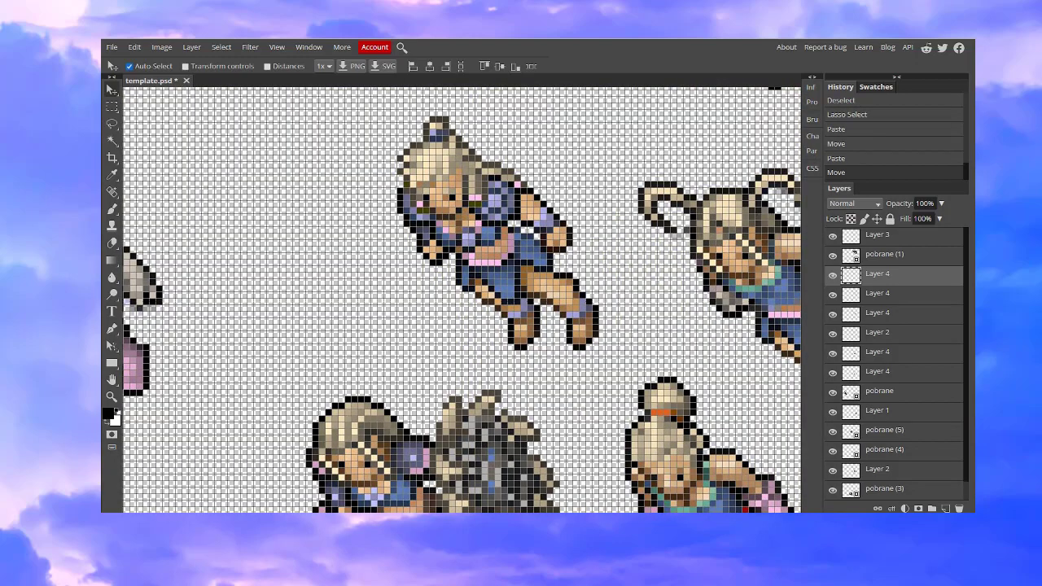
{"action": "scroll", "coordinate": [461, 300], "scroll_direction": "up", "scroll_amount": 2}
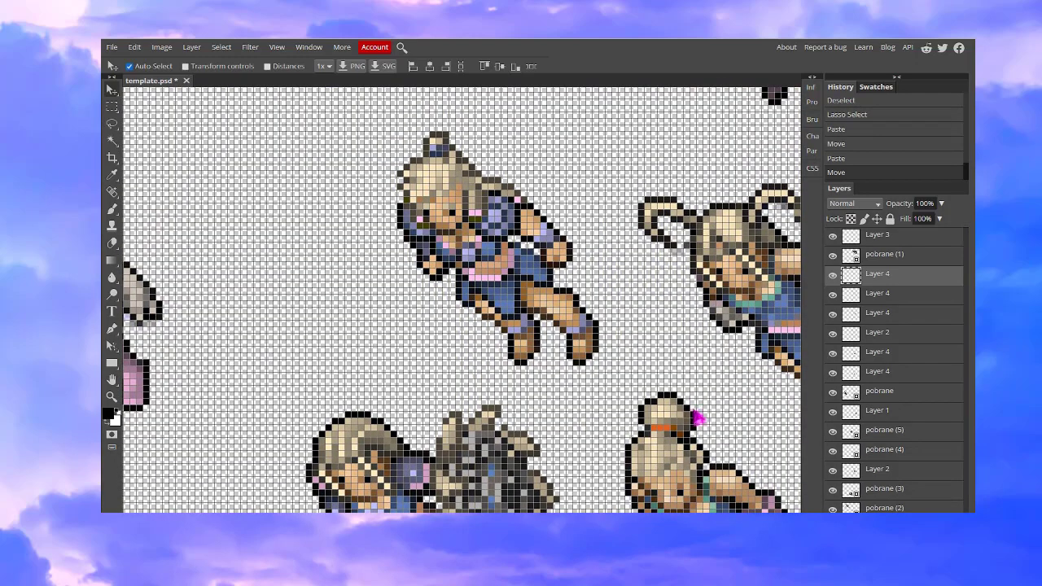
{"action": "scroll", "coordinate": [781, 372], "scroll_direction": "down", "scroll_amount": 2}
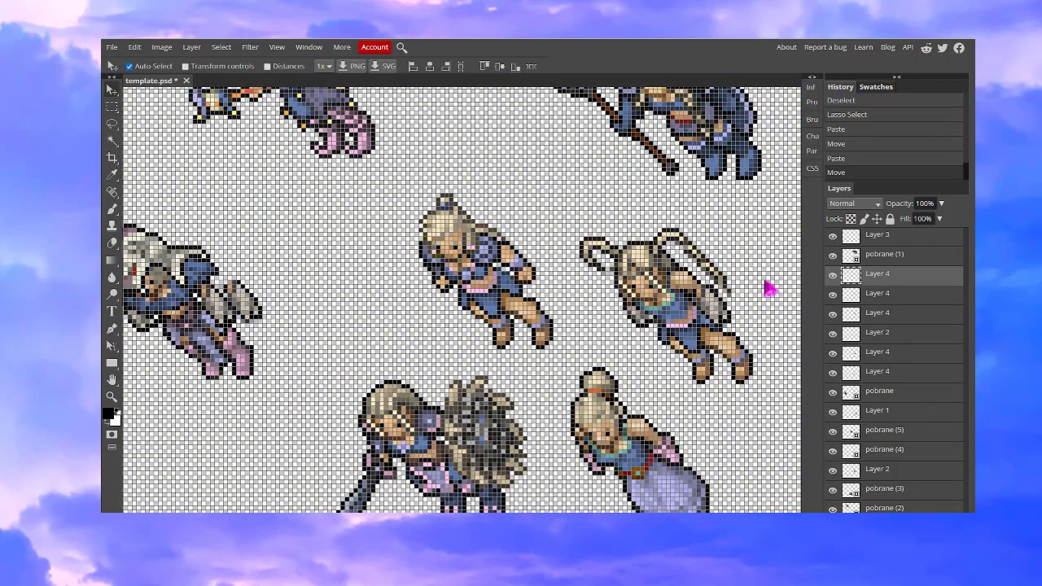
{"action": "left_click", "coordinate": [112, 243]}
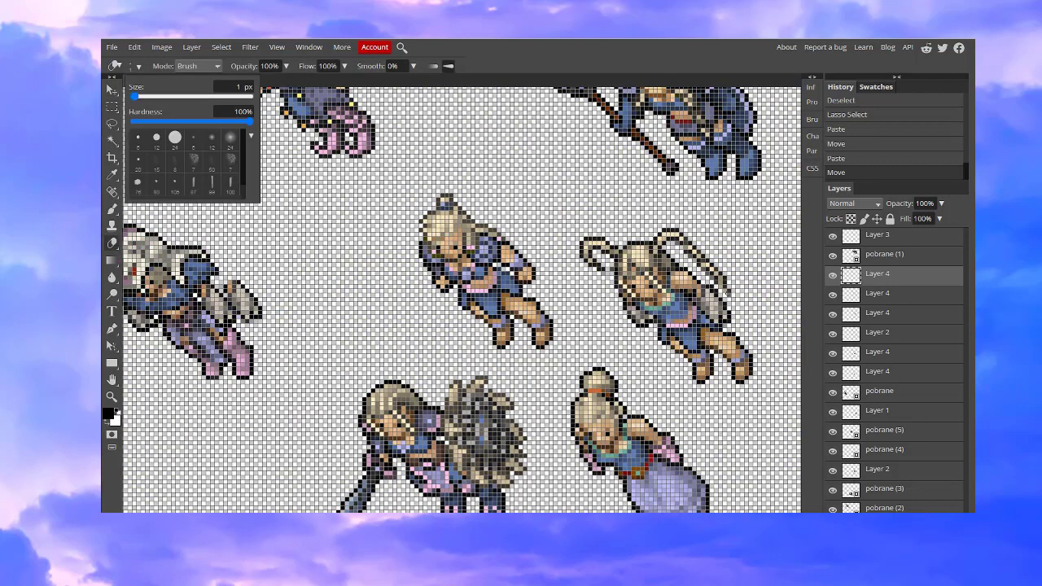
{"action": "left_click", "coordinate": [727, 293]}
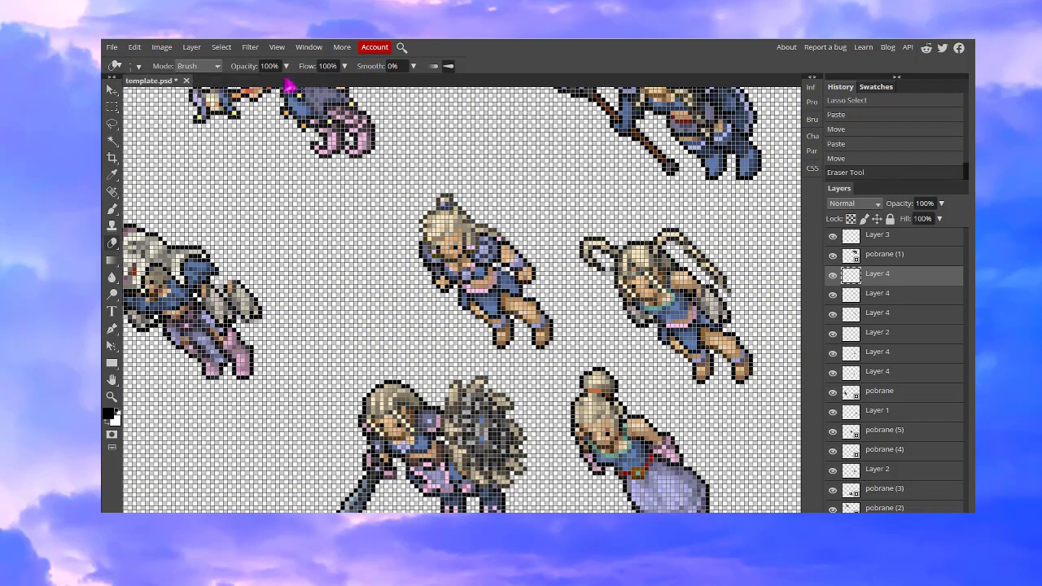
Step: Switch the 1 px eraser to Pencil Tool mode and erase stray pixels around the extended pigtail strand
{"action": "left_click", "coordinate": [215, 68]}
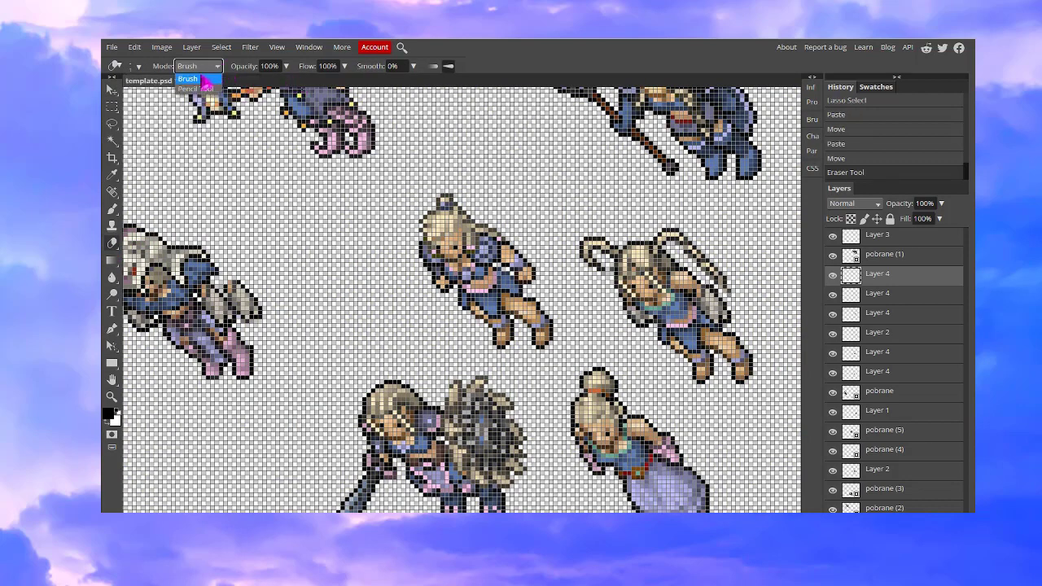
{"action": "left_click", "coordinate": [196, 78]}
{"action": "left_click", "coordinate": [134, 68]}
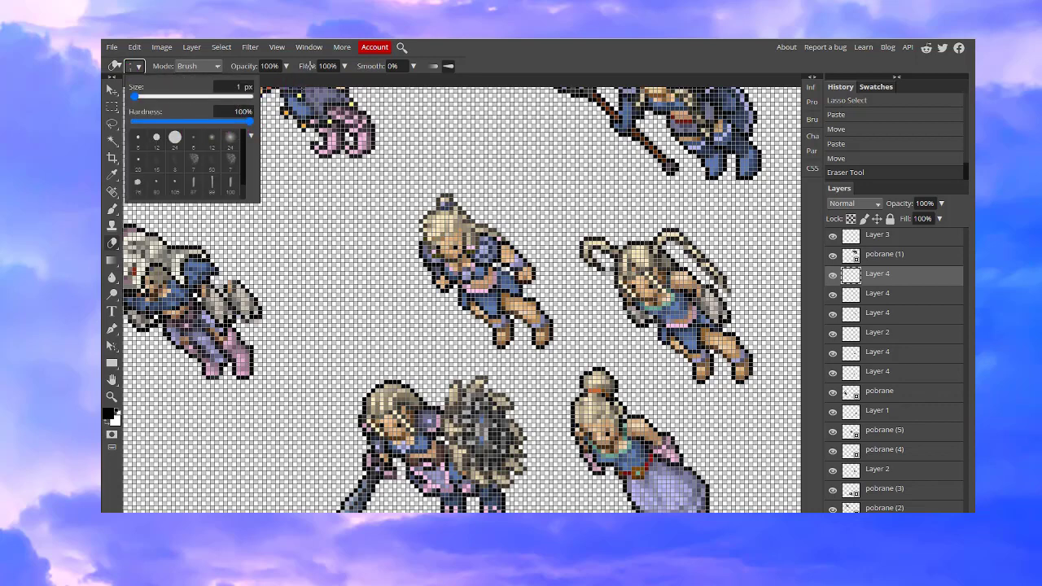
{"action": "left_click", "coordinate": [200, 66]}
{"action": "left_click", "coordinate": [195, 89]}
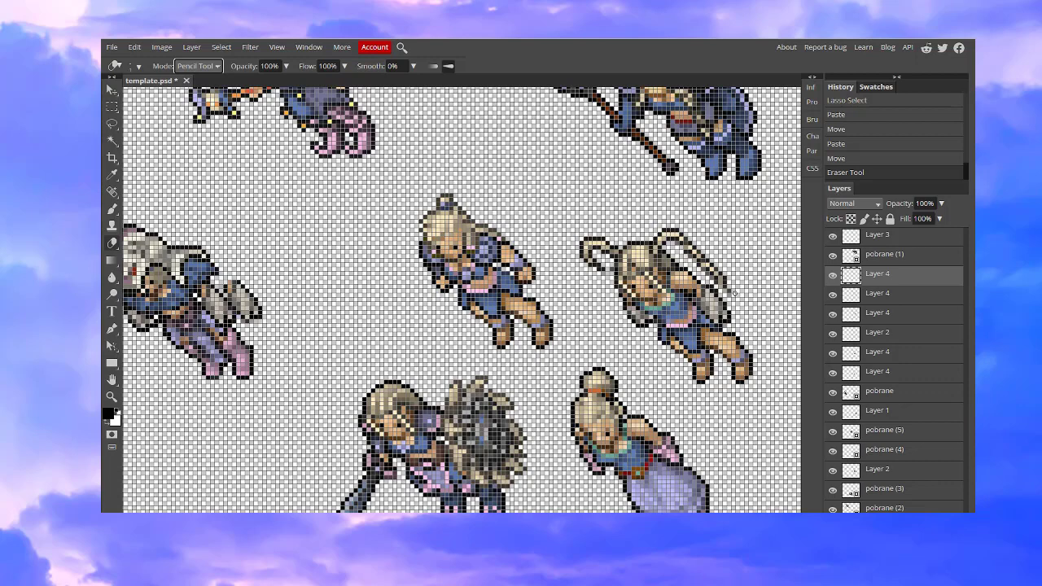
{"action": "mouse_move", "coordinate": [734, 293]}
{"action": "left_mouse_down"}
{"action": "mouse_move", "coordinate": [720, 290]}
{"action": "mouse_move", "coordinate": [702, 259]}
{"action": "left_mouse_up"}
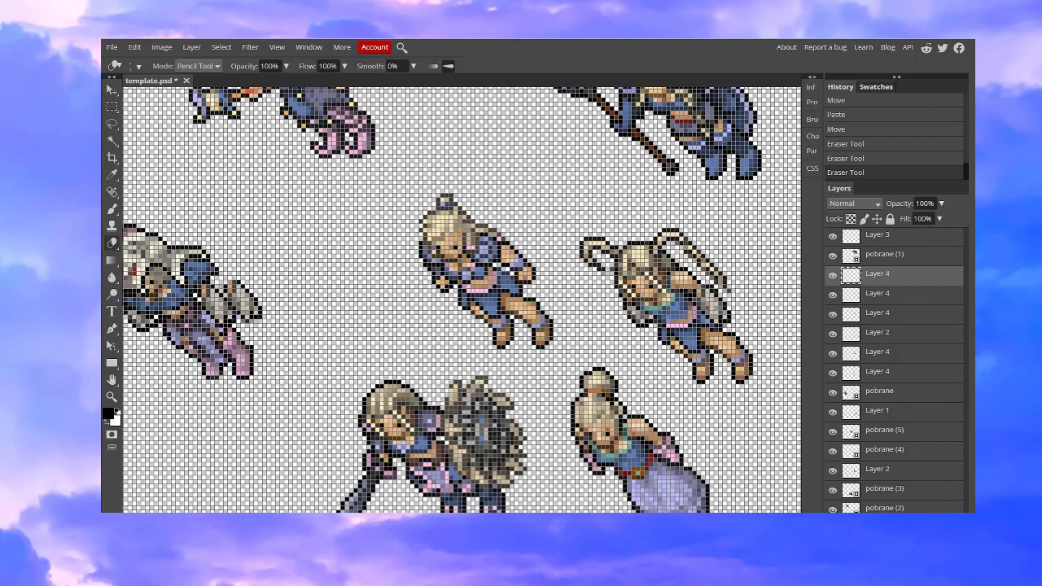
{"action": "left_click", "coordinate": [704, 260]}
Step: Erase a stray pixel from the other pasted strand's layer, near the top of the rear pigtail
{"action": "left_click", "coordinate": [112, 88]}
{"action": "left_click", "coordinate": [686, 253]}
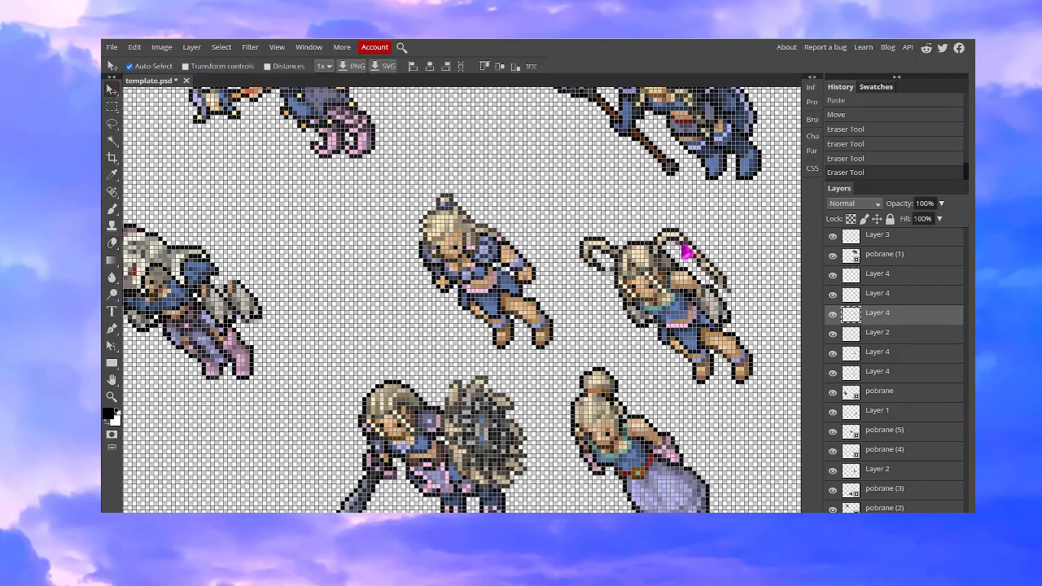
{"action": "left_click", "coordinate": [689, 241]}
{"action": "left_click", "coordinate": [113, 242]}
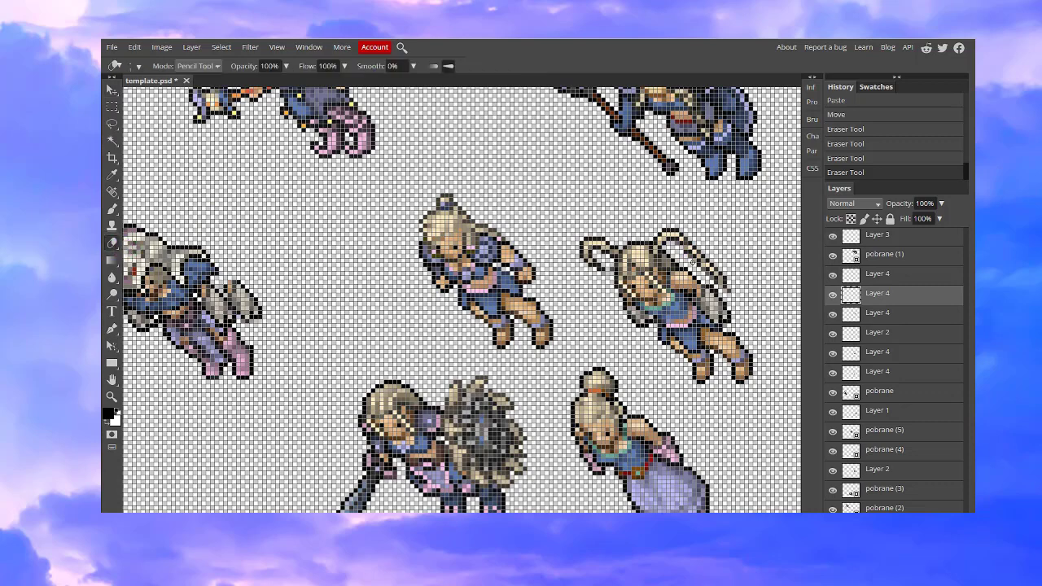
{"action": "left_click", "coordinate": [685, 243]}
Step: Sample the dark outline colour and fill in outline pixels along the rear pigtail with a 1 px pencil at 100% hardness
{"action": "left_click", "coordinate": [113, 175]}
{"action": "left_click", "coordinate": [717, 279]}
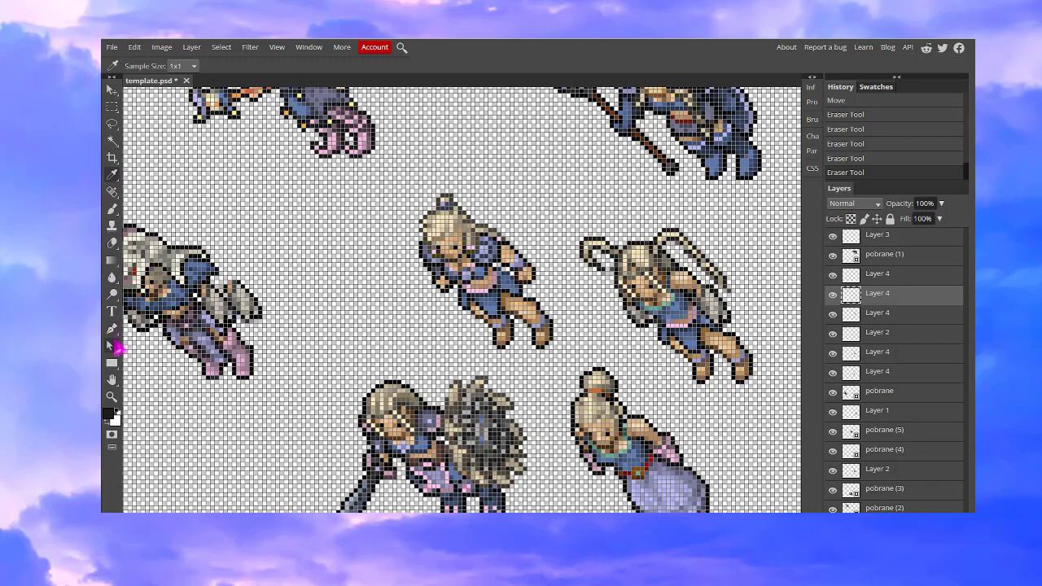
{"action": "left_click", "coordinate": [116, 212]}
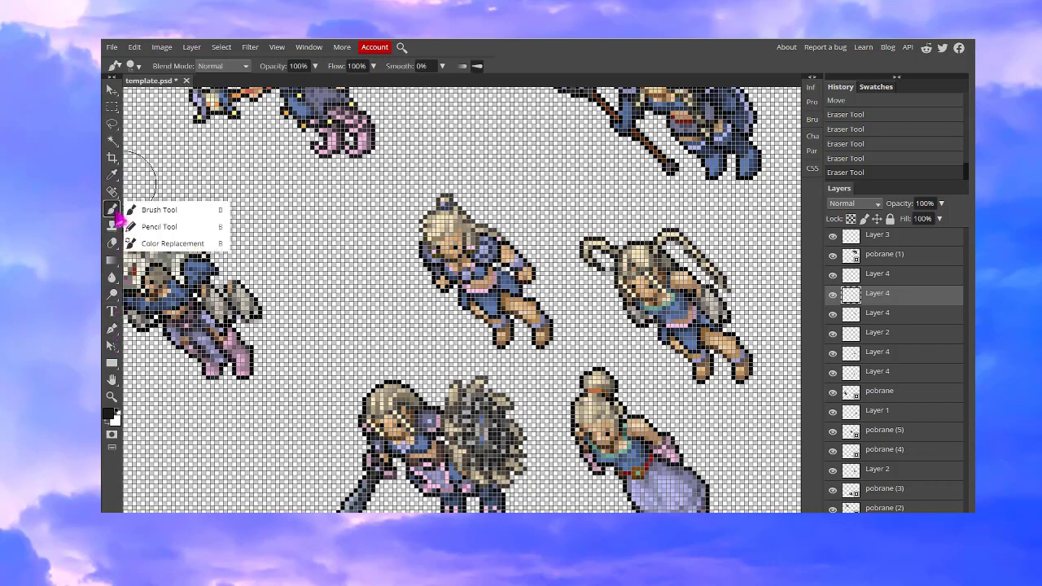
{"action": "left_click", "coordinate": [156, 227]}
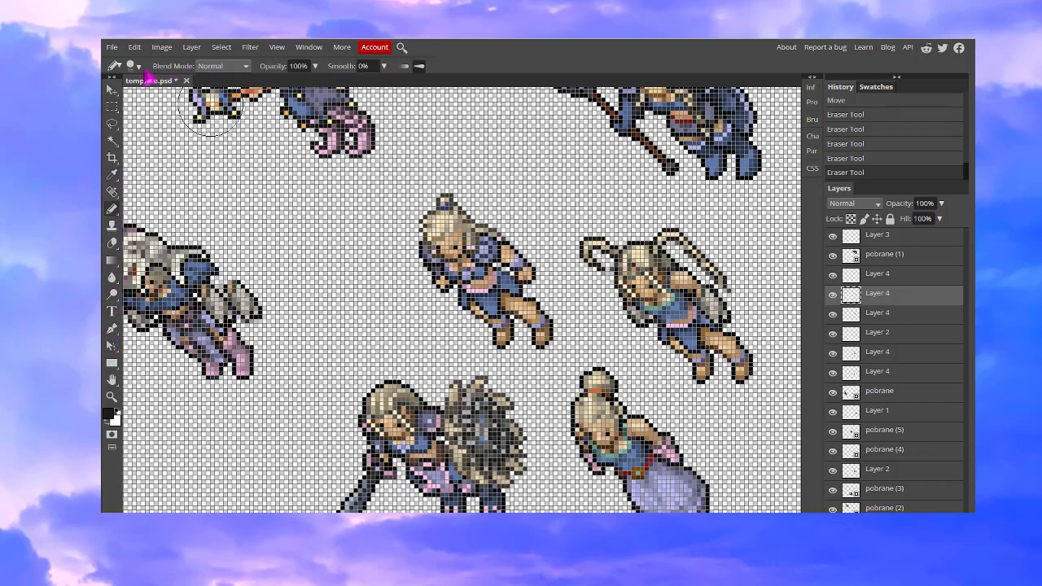
{"action": "left_click", "coordinate": [136, 66]}
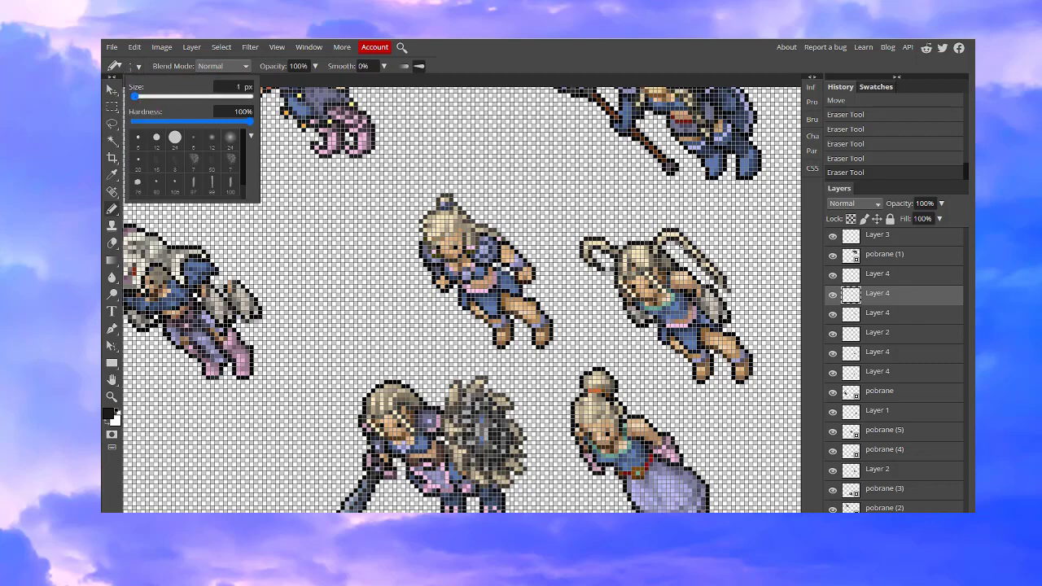
{"action": "left_click", "coordinate": [681, 246]}
{"action": "left_click", "coordinate": [713, 278]}
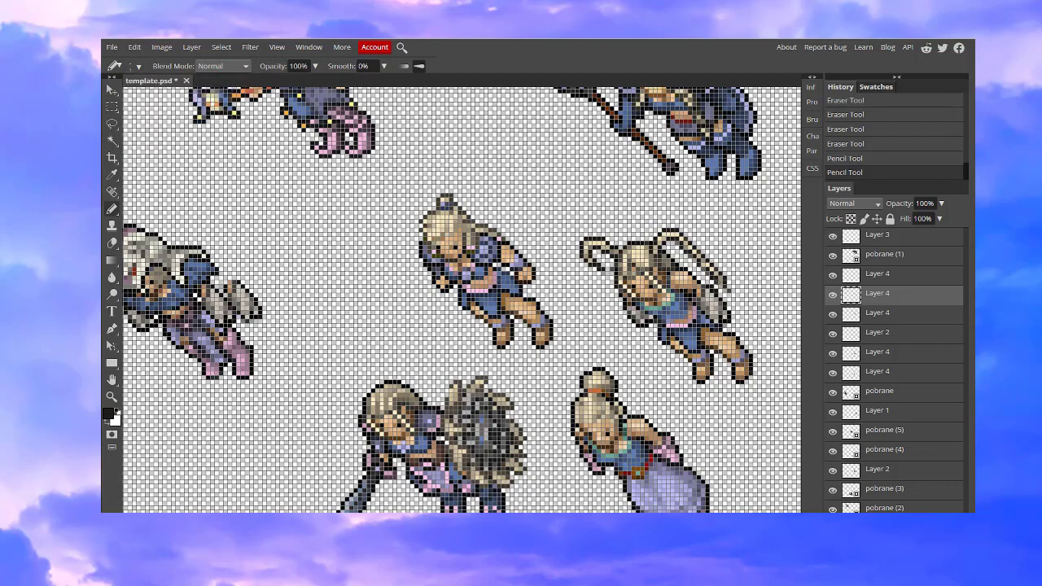
{"action": "left_click", "coordinate": [716, 283]}
{"action": "left_click", "coordinate": [721, 288]}
{"action": "left_click", "coordinate": [721, 286]}
Step: Touch up the dark outline on the pigtail tip's layer with the pencil and erase a stray pixel at its end
{"action": "left_click", "coordinate": [112, 89]}
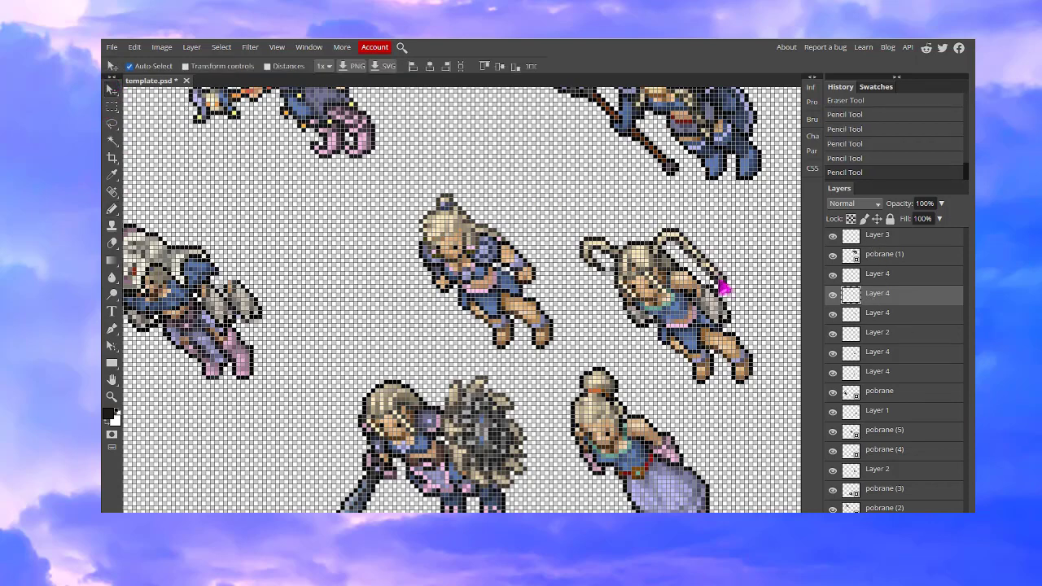
{"action": "left_click", "coordinate": [721, 286]}
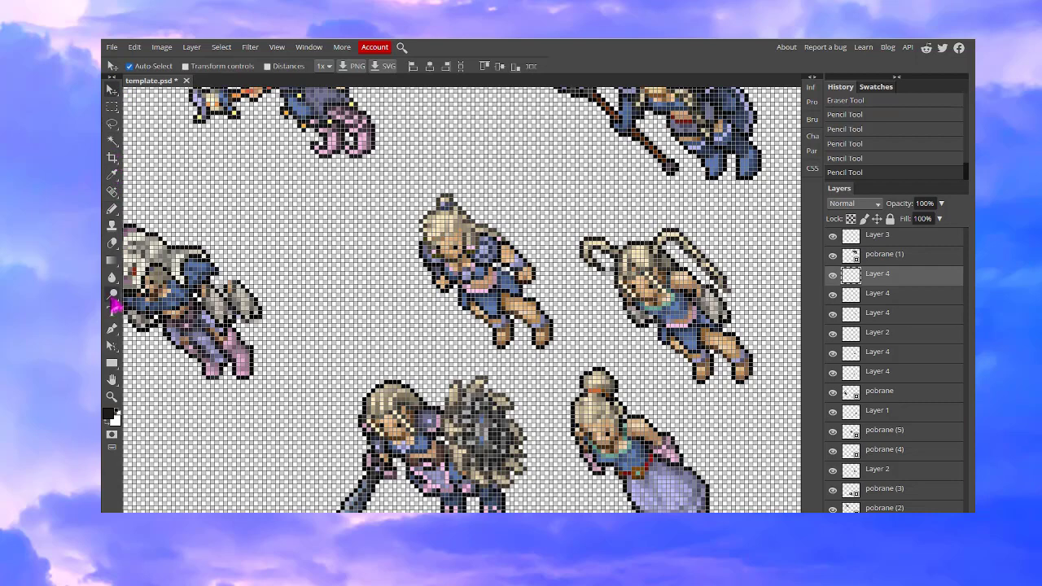
{"action": "left_click", "coordinate": [112, 209]}
{"action": "left_click", "coordinate": [721, 285]}
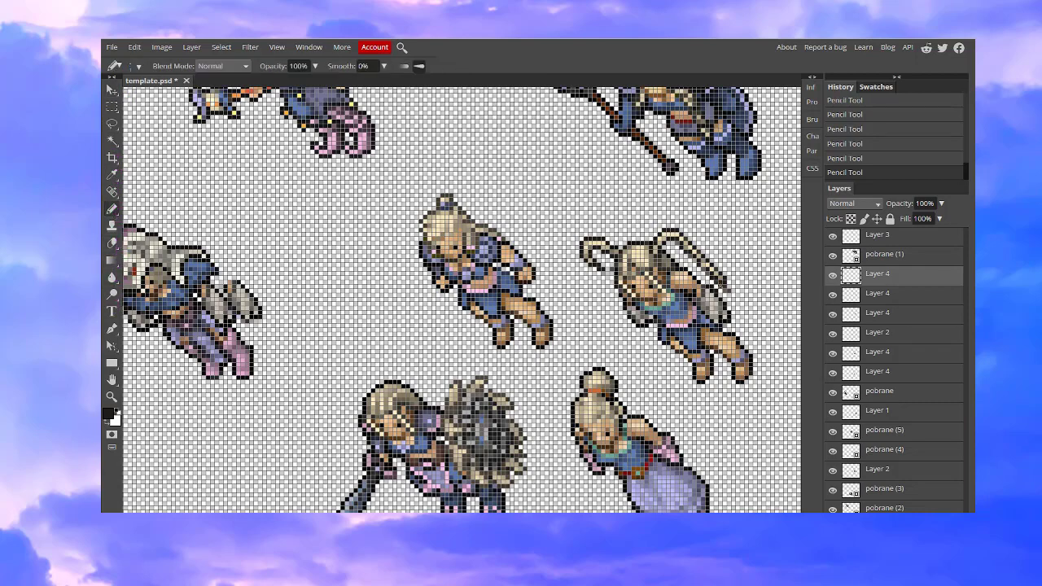
{"action": "key", "text": "ctrl+z"}
{"action": "left_click", "coordinate": [722, 289]}
{"action": "left_click", "coordinate": [707, 272]}
{"action": "left_click", "coordinate": [112, 243]}
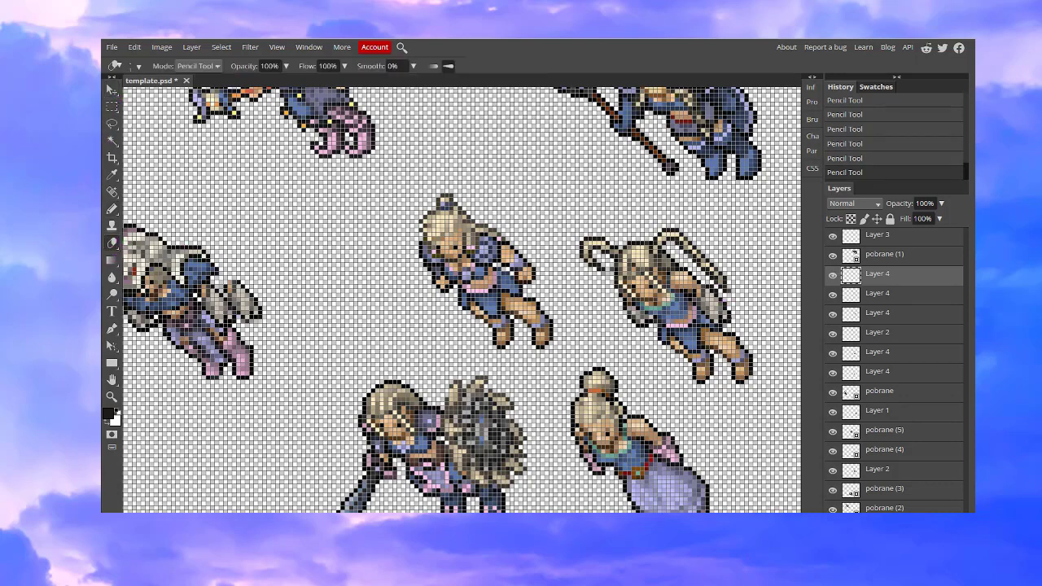
{"action": "left_click", "coordinate": [728, 293]}
Step: Merge the two Layer 4 layers that hold the rear pigtail's extension strands
{"action": "left_click", "coordinate": [112, 90]}
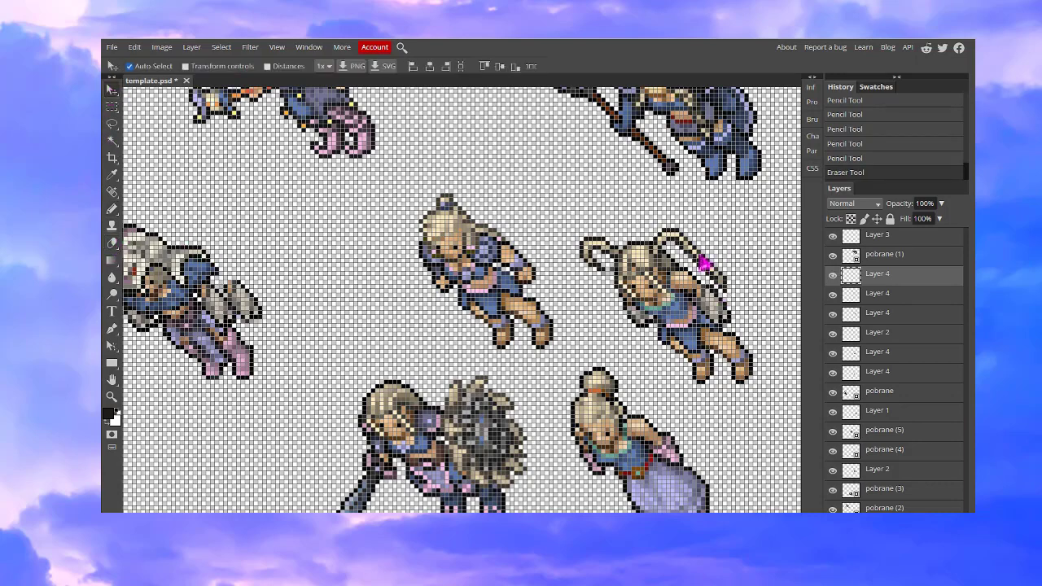
{"action": "left_click", "coordinate": [745, 294]}
{"action": "left_click", "coordinate": [720, 287]}
{"action": "left_click", "coordinate": [682, 243]}
{"action": "left_click", "coordinate": [879, 281]}
{"action": "left_click", "coordinate": [879, 294], "text": "shift"}
{"action": "right_click", "coordinate": [879, 295]}
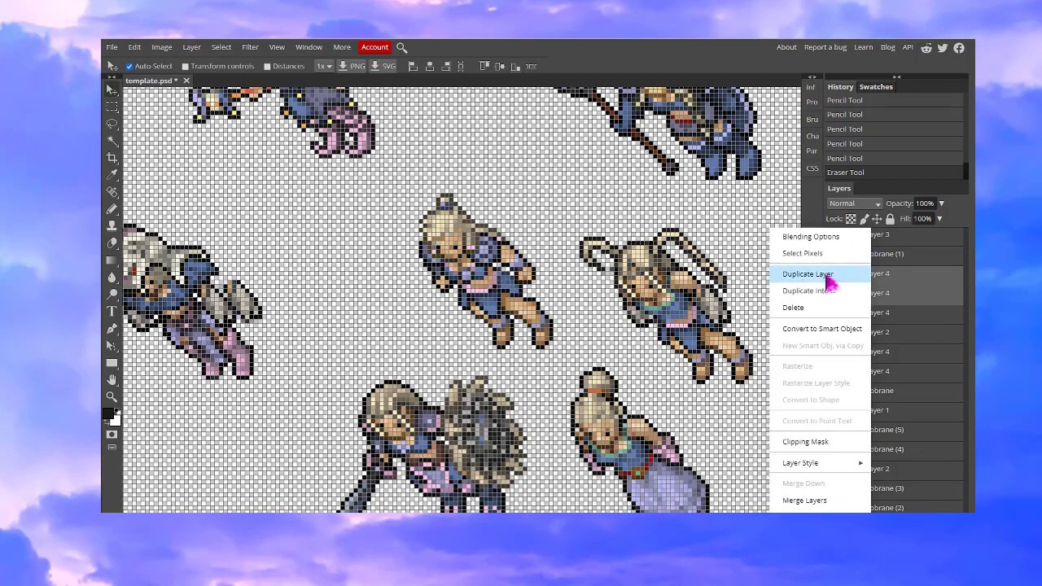
{"action": "left_click", "coordinate": [806, 500]}
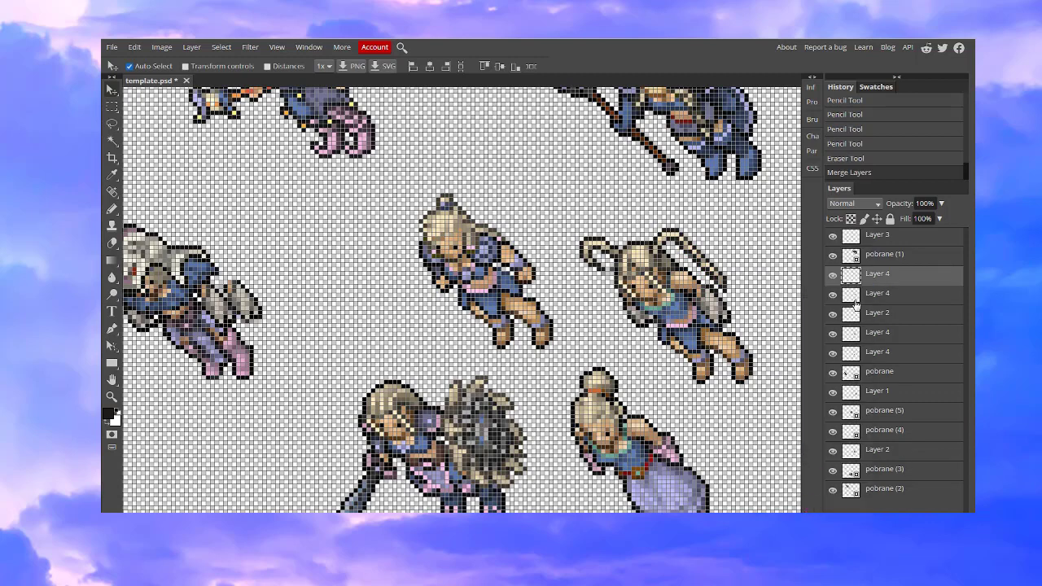
Step: Paste a copy of the merged pigtail extension and nudge it into alignment below the combined sprite's front pigtail loop
{"action": "left_click", "coordinate": [832, 276]}
{"action": "key", "text": "ctrl+a"}
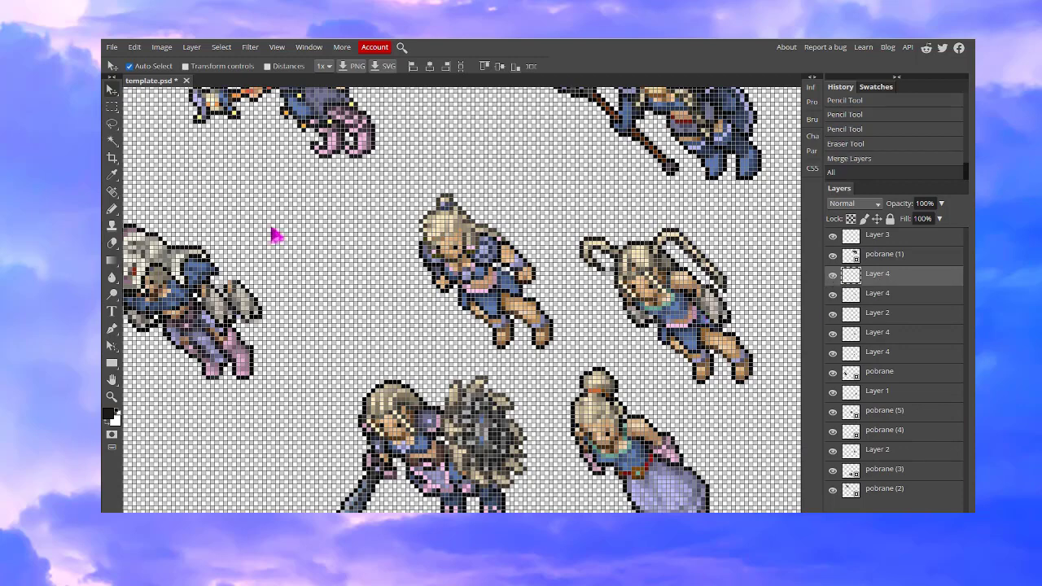
{"action": "key", "text": "ctrl+v"}
{"action": "left_click_drag", "start_coordinate": [763, 175], "coordinate": [738, 212]}
{"action": "key", "text": "Left"}
{"action": "key", "text": "Left"}
{"action": "key", "text": "Left"}
{"action": "key", "text": "Left"}
{"action": "key", "text": "Left"}
{"action": "key", "text": "Left"}
{"action": "key", "text": "Left"}
{"action": "key", "text": "Left"}
{"action": "key", "text": "Left"}
{"action": "key", "text": "Left"}
{"action": "key", "text": "Left"}
{"action": "key", "text": "Left"}
{"action": "key", "text": "Left"}
{"action": "key", "text": "Left"}
{"action": "key", "text": "Down"}
{"action": "key", "text": "Down"}
{"action": "key", "text": "Down"}
{"action": "key", "text": "Down"}
{"action": "key", "text": "Down"}
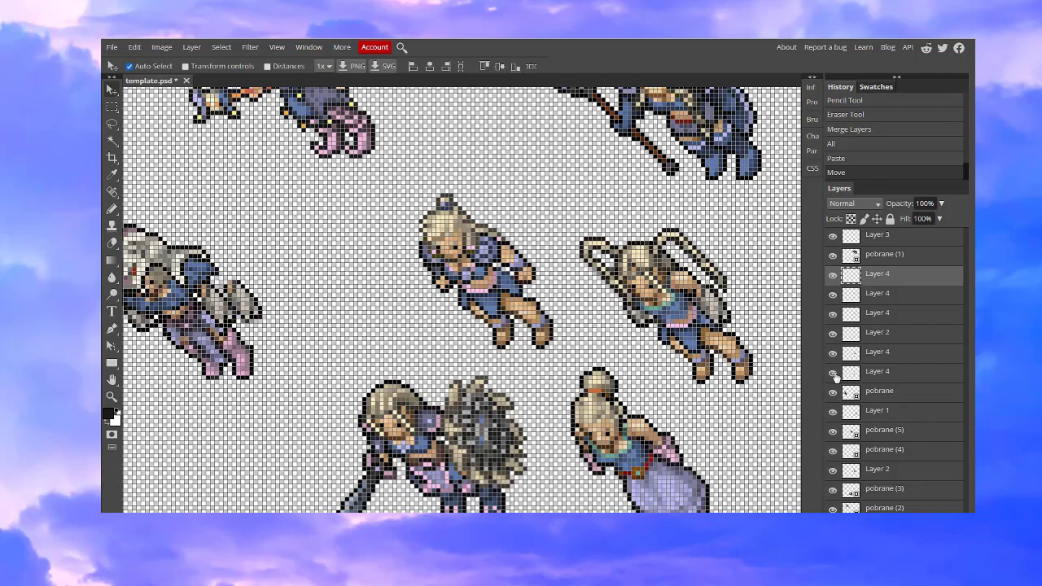
Step: Examine the combined sprite's extended pigtails alongside the source outfits, including at a smaller zoom
{"action": "scroll", "coordinate": [558, 437], "scroll_direction": "down", "scroll_amount": 3}
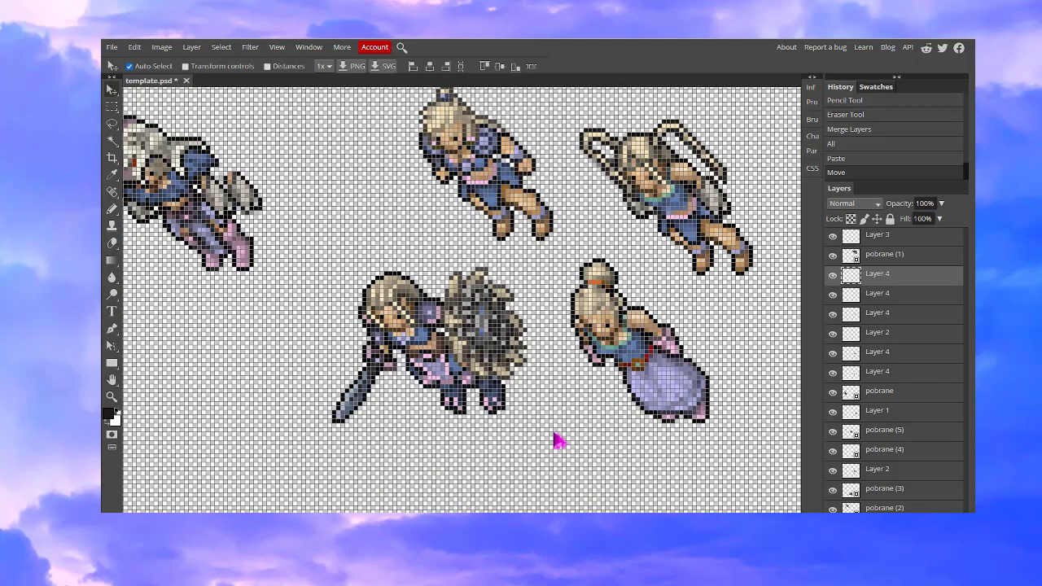
{"action": "scroll", "coordinate": [559, 440], "scroll_direction": "up", "scroll_amount": 3}
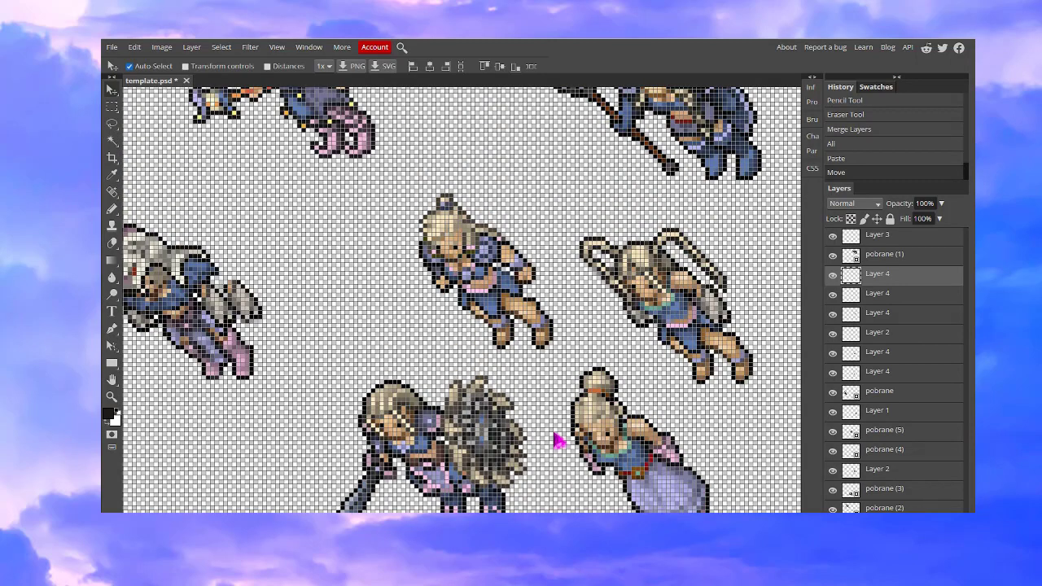
{"action": "scroll", "coordinate": [472, 405], "scroll_direction": "up", "scroll_amount": 3}
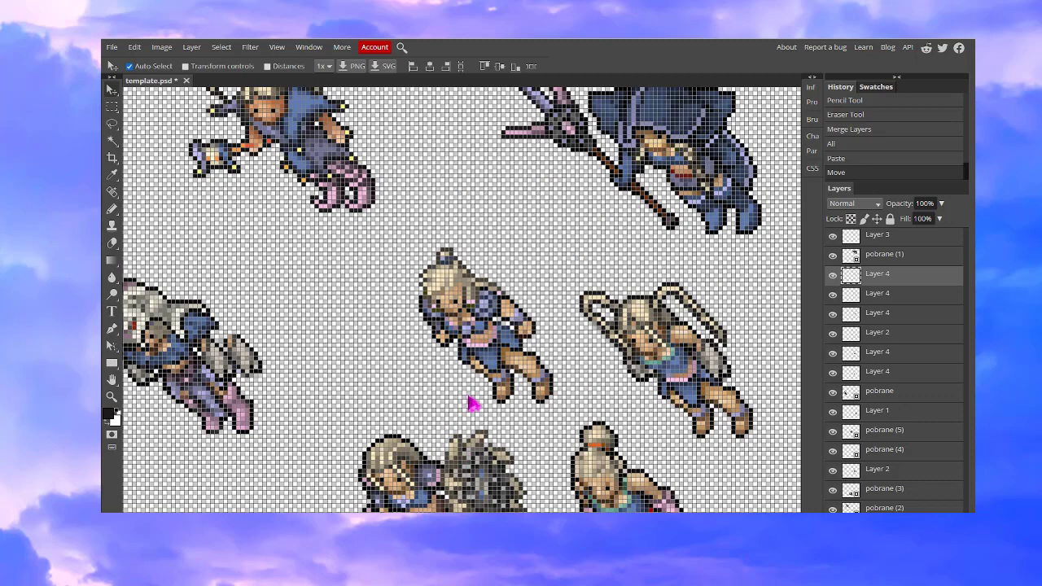
{"action": "scroll", "coordinate": [472, 404], "scroll_direction": "up", "scroll_amount": 3}
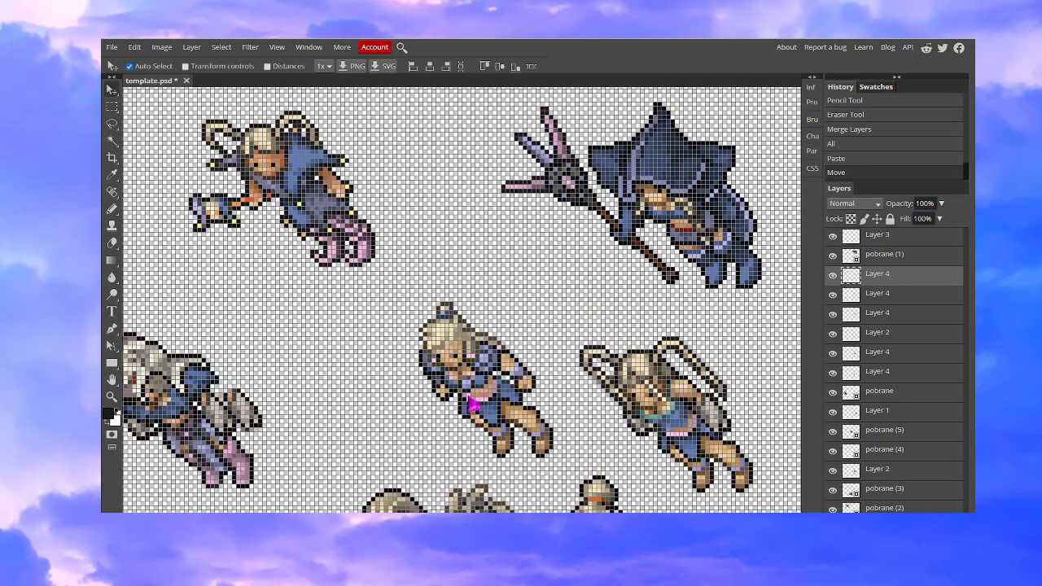
{"action": "left_click", "coordinate": [662, 187]}
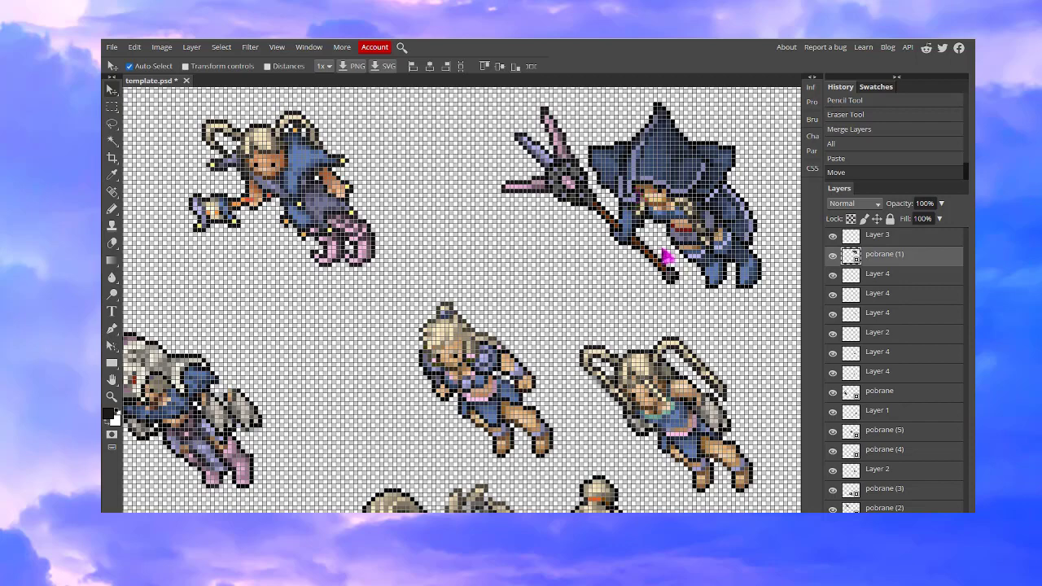
{"action": "scroll", "coordinate": [686, 293], "scroll_direction": "down", "scroll_amount": 3}
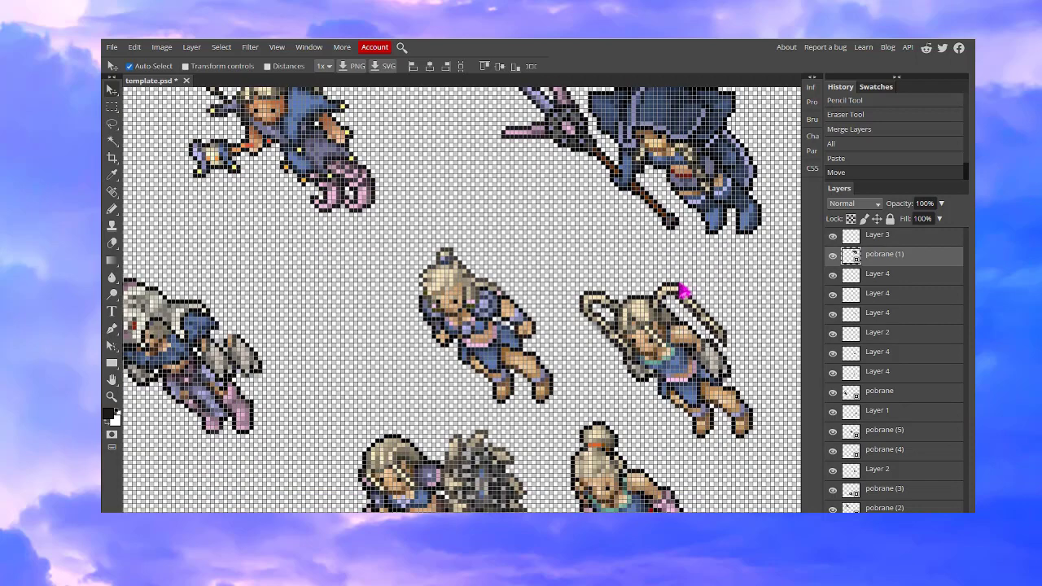
{"action": "scroll", "coordinate": [653, 366], "scroll_direction": "down", "scroll_amount": 1}
{"action": "scroll", "coordinate": [653, 366], "scroll_direction": "down", "scroll_amount": 1}
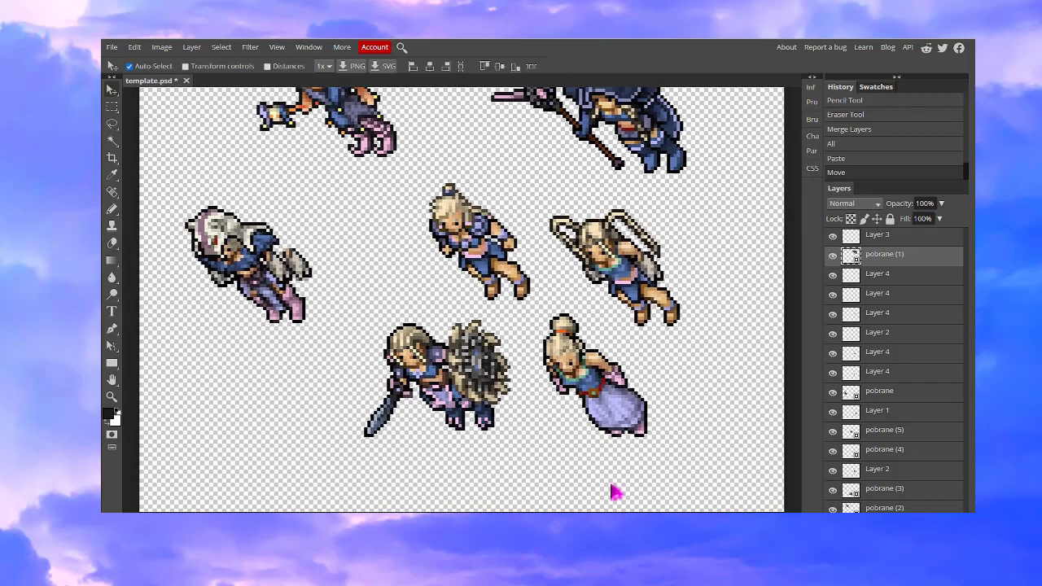